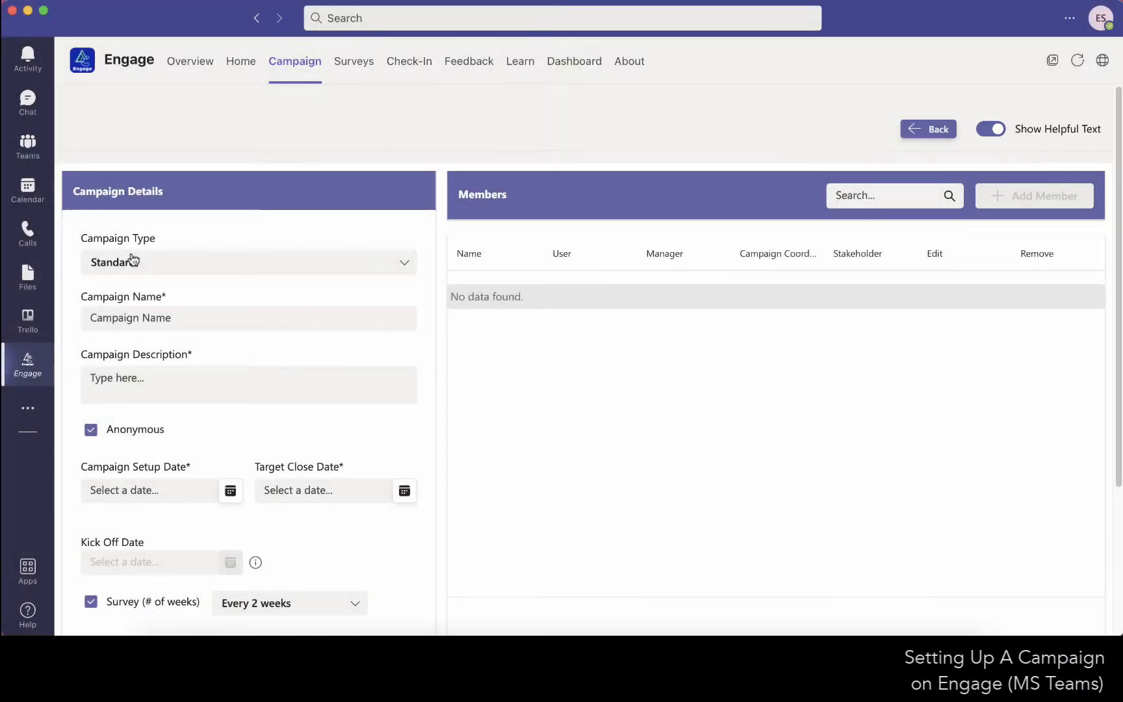
Check the help hints for the campaign type, name and description fields, and turn off Show Helpful Text.
mouse_move(132, 260)
mouse_move(118, 318)
mouse_move(138, 391)
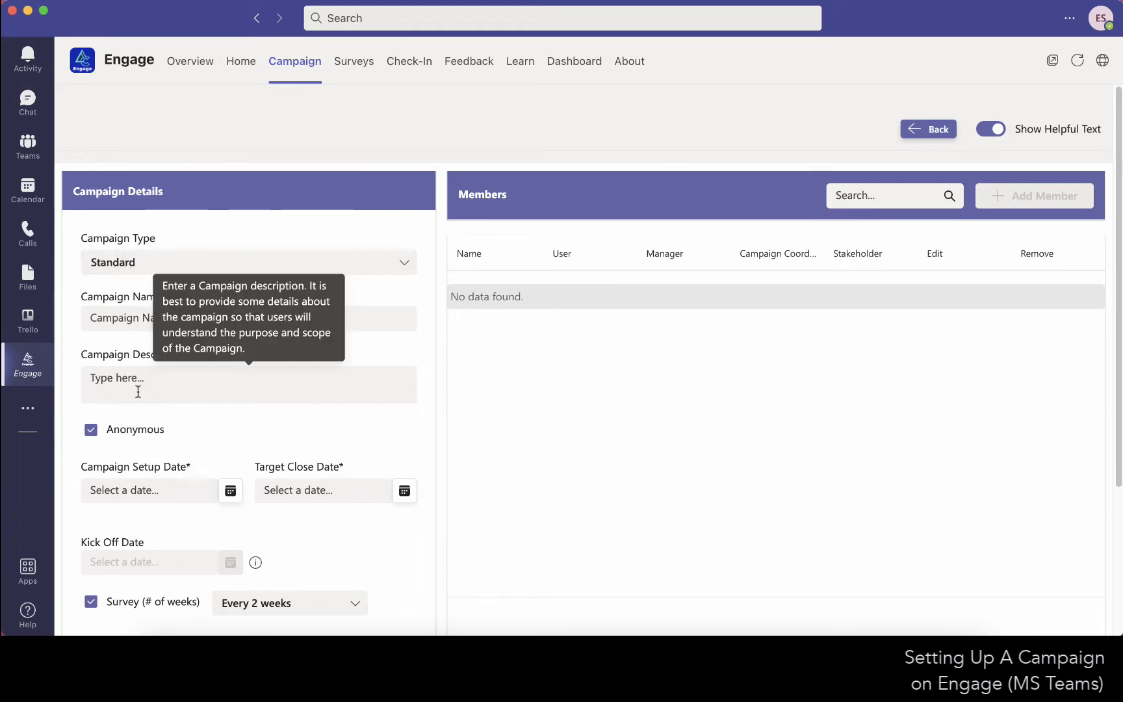
left_click(1001, 130)
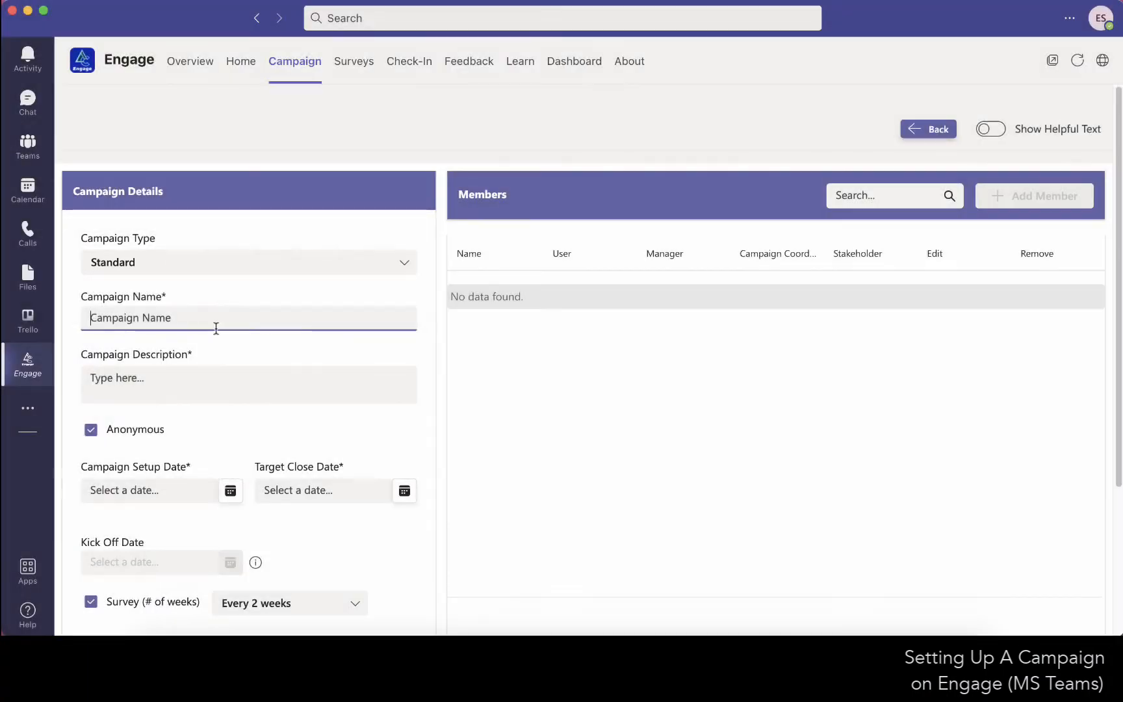
Name the campaign "The Sample Campaign".
left_click(183, 325)
type("The Sample Camp")
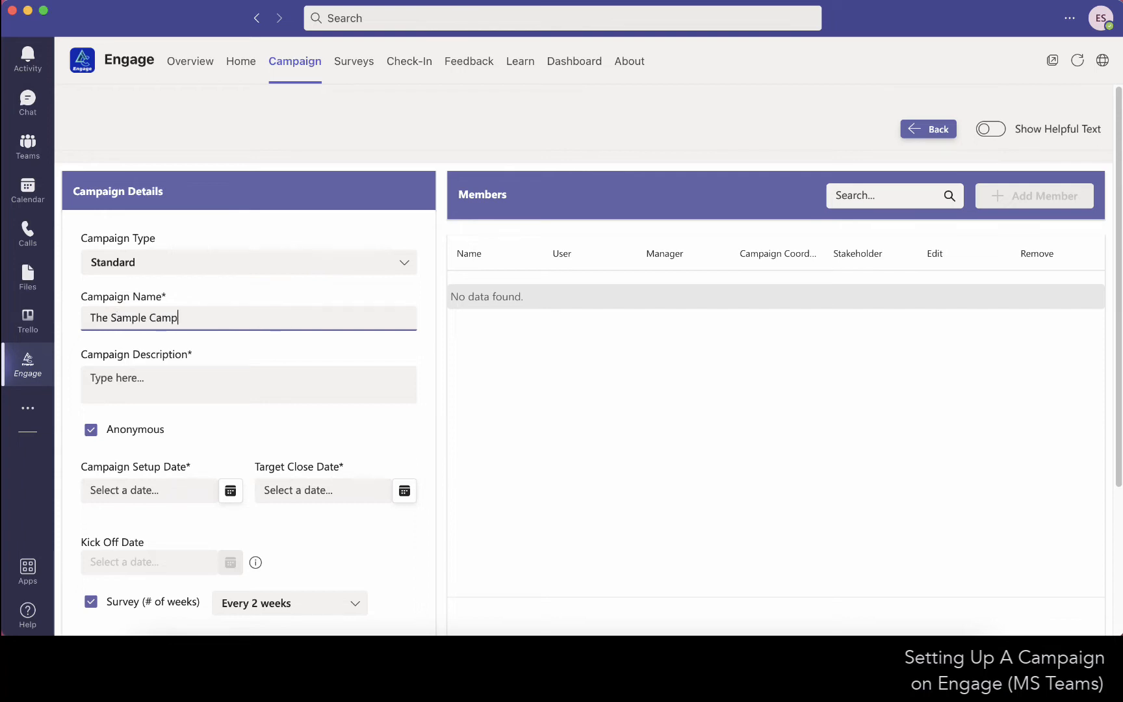
type("aign")
Enter "This is a sample campaign." as the campaign description and have the Anonymous option enabled.
left_click(172, 387)
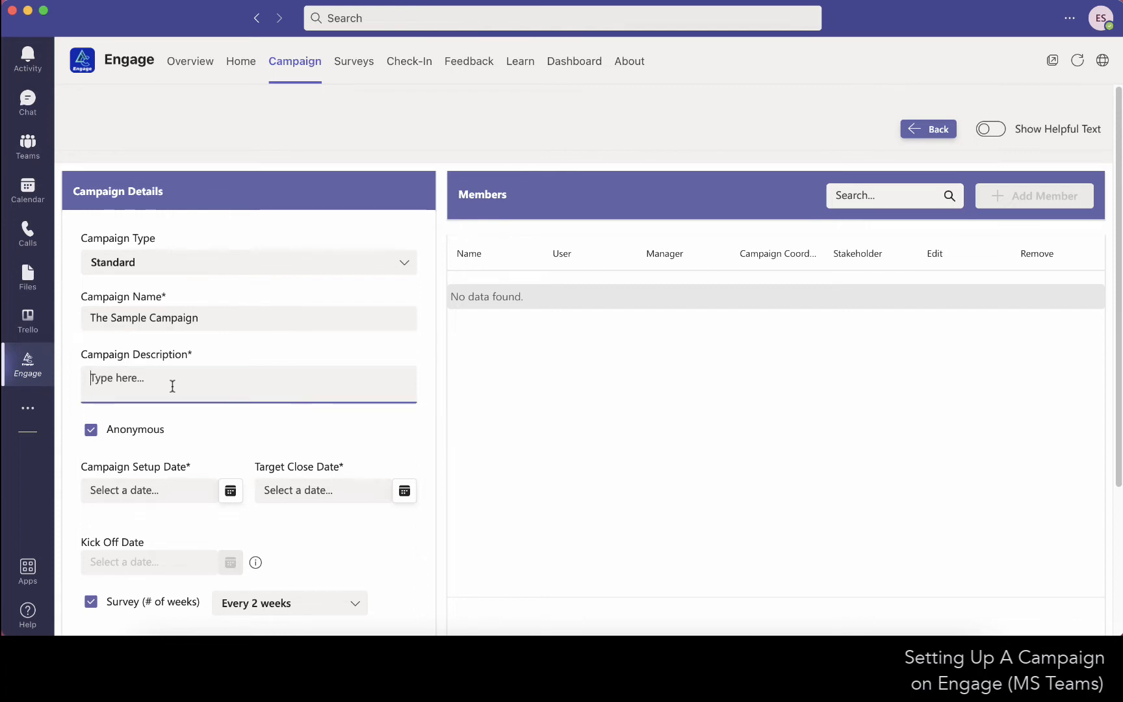
type("TH")
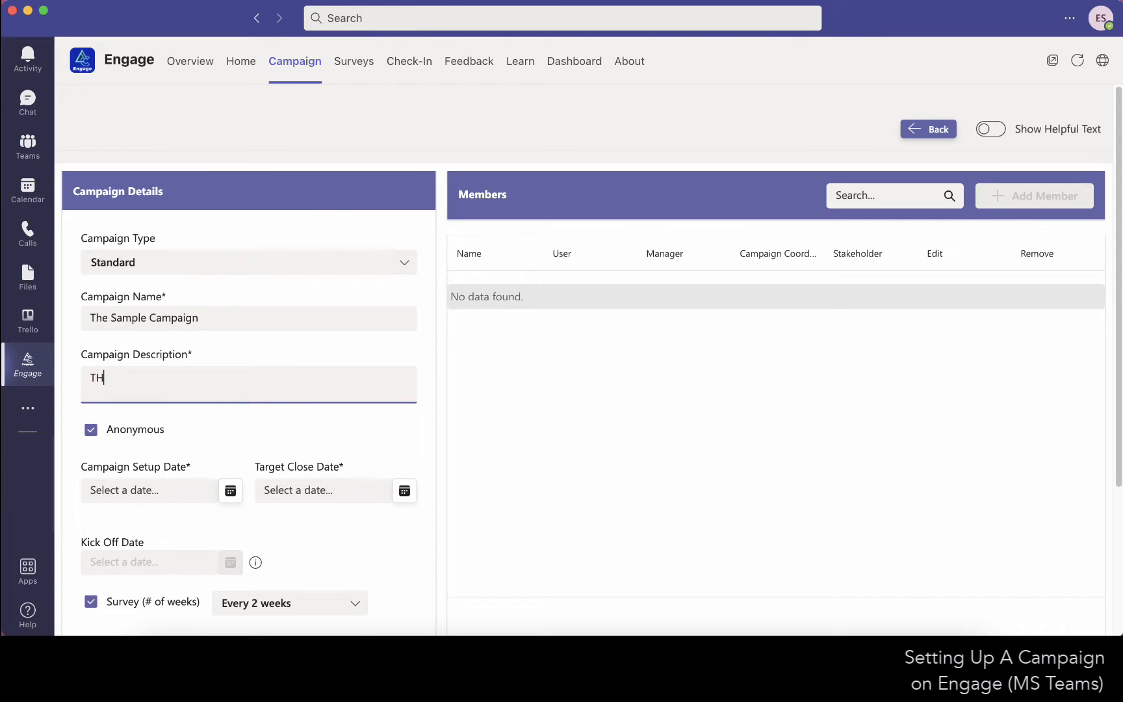
key("BackSpace")
key("BackSpace")
type("This is a sam")
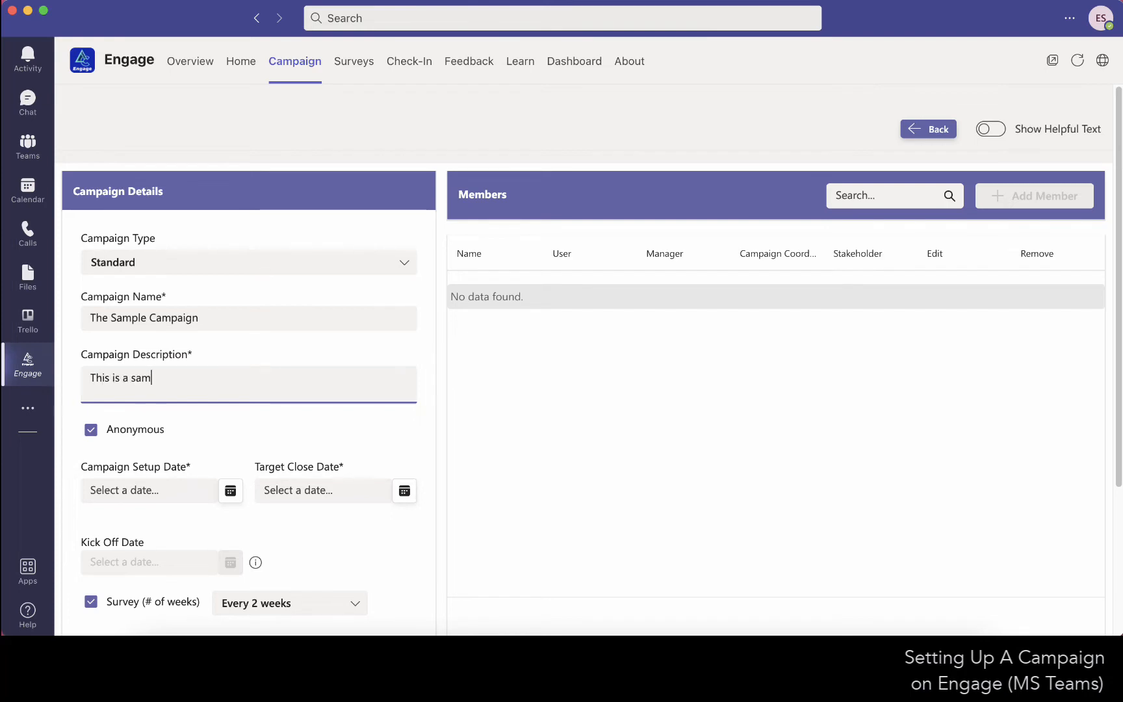
type("ple campaign.")
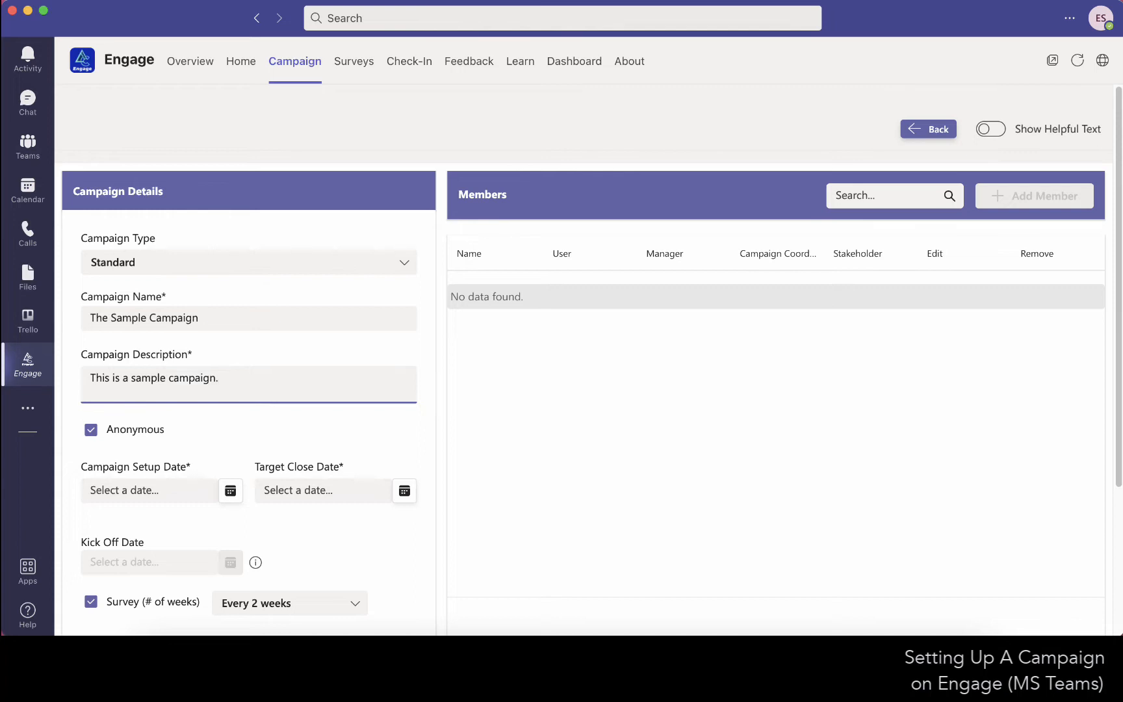
left_click(90, 432)
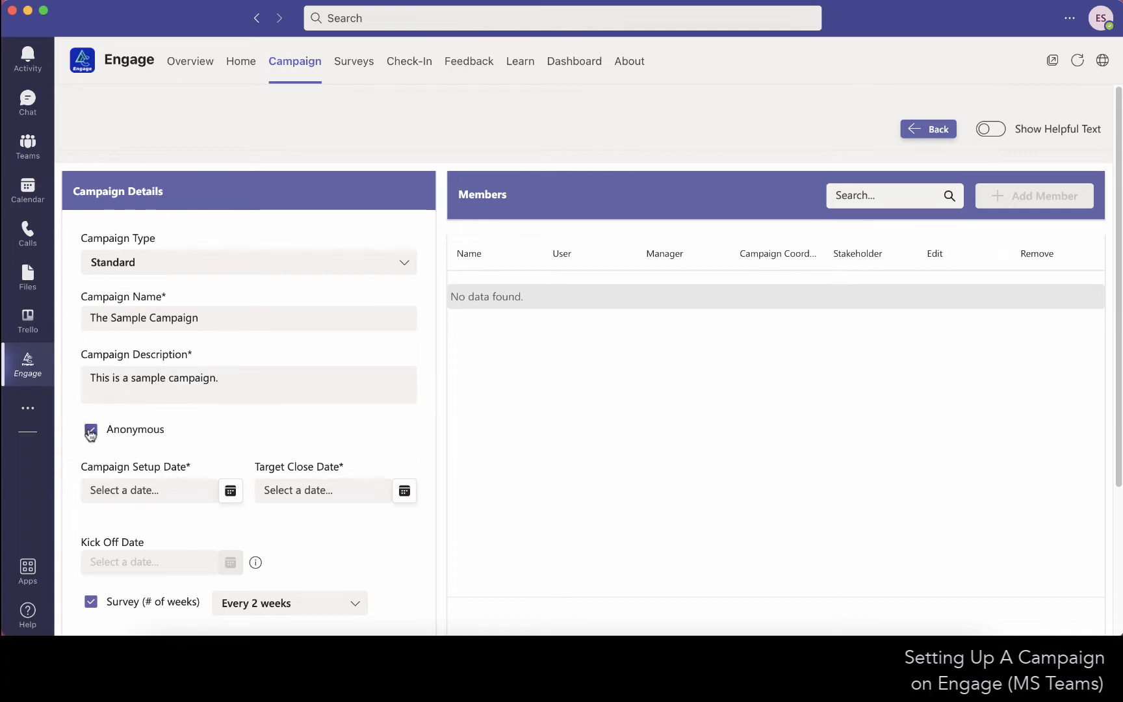
left_click(90, 432)
Set the Campaign Setup Date to July 20, 2022.
scroll(454, 458, "down", 3)
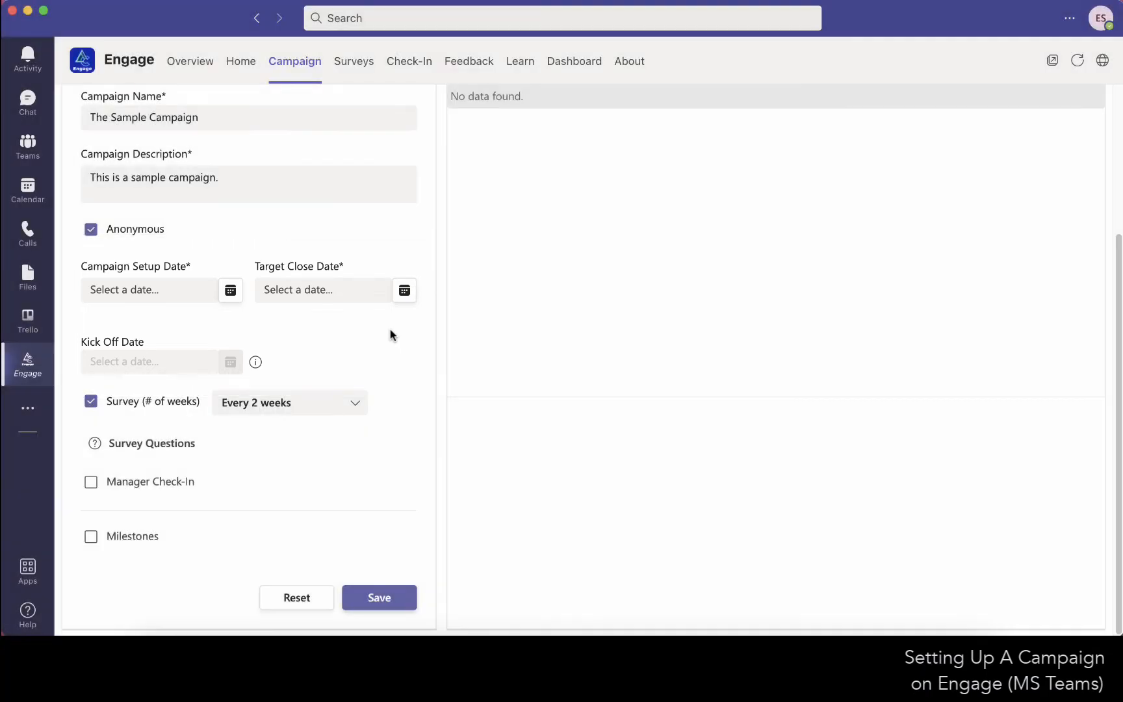
left_click(229, 294)
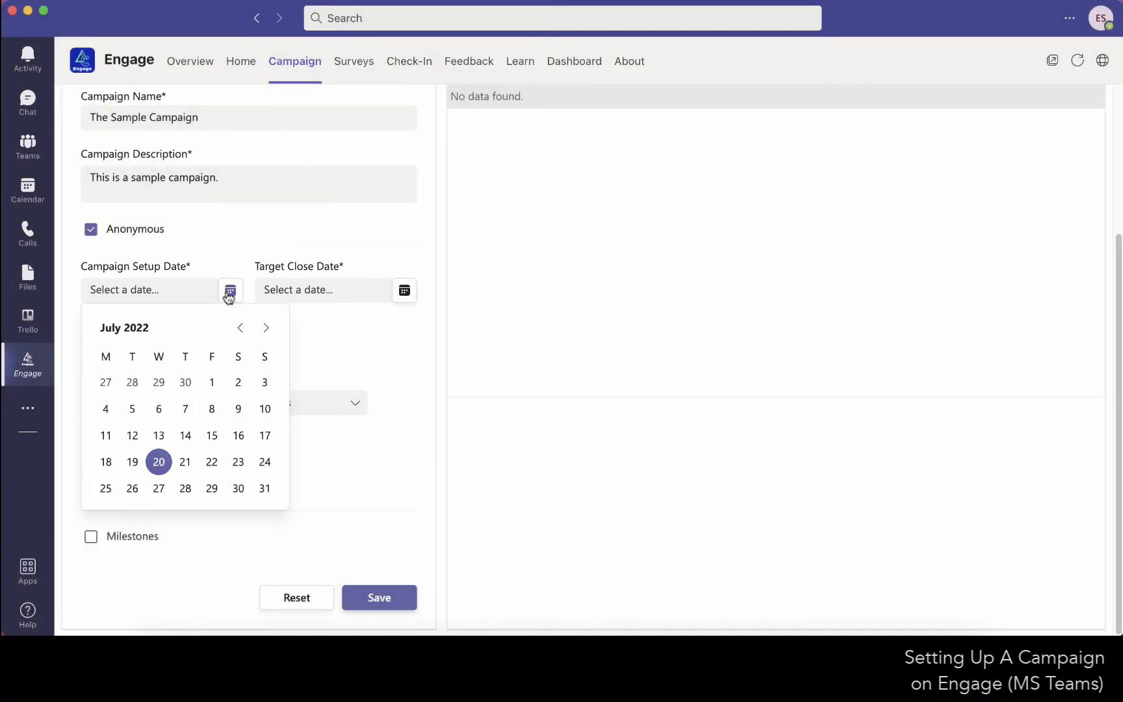
left_click(158, 462)
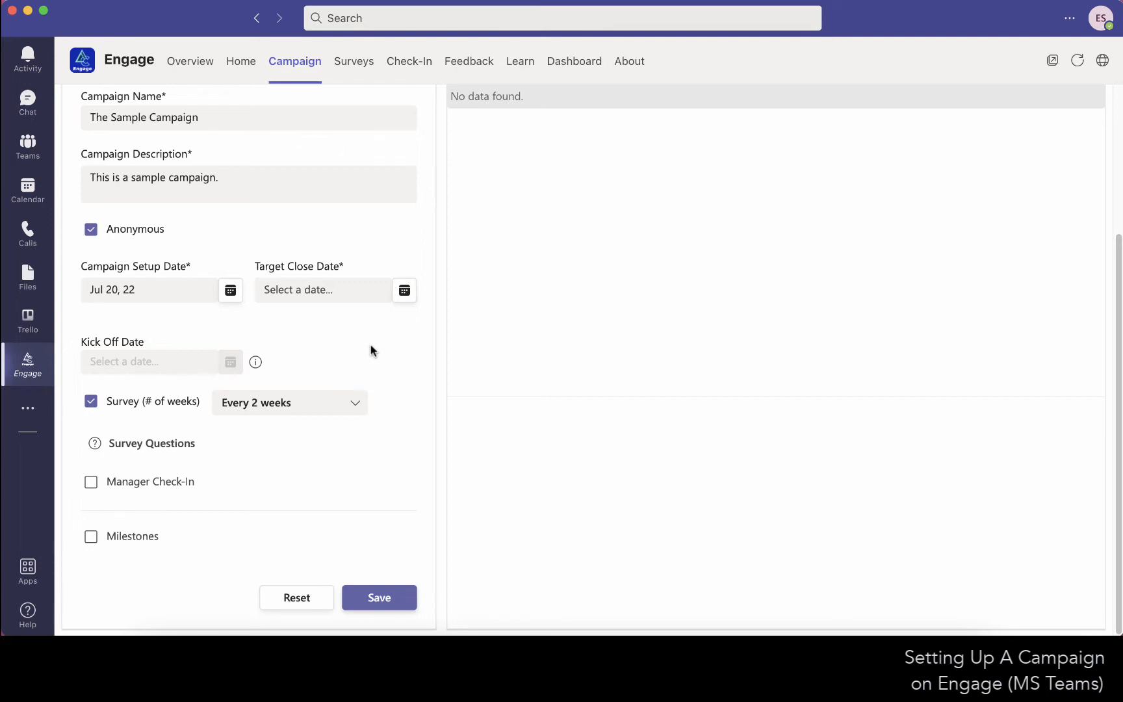
Set the campaign's Target Close Date to October 31, 2022.
left_click(403, 296)
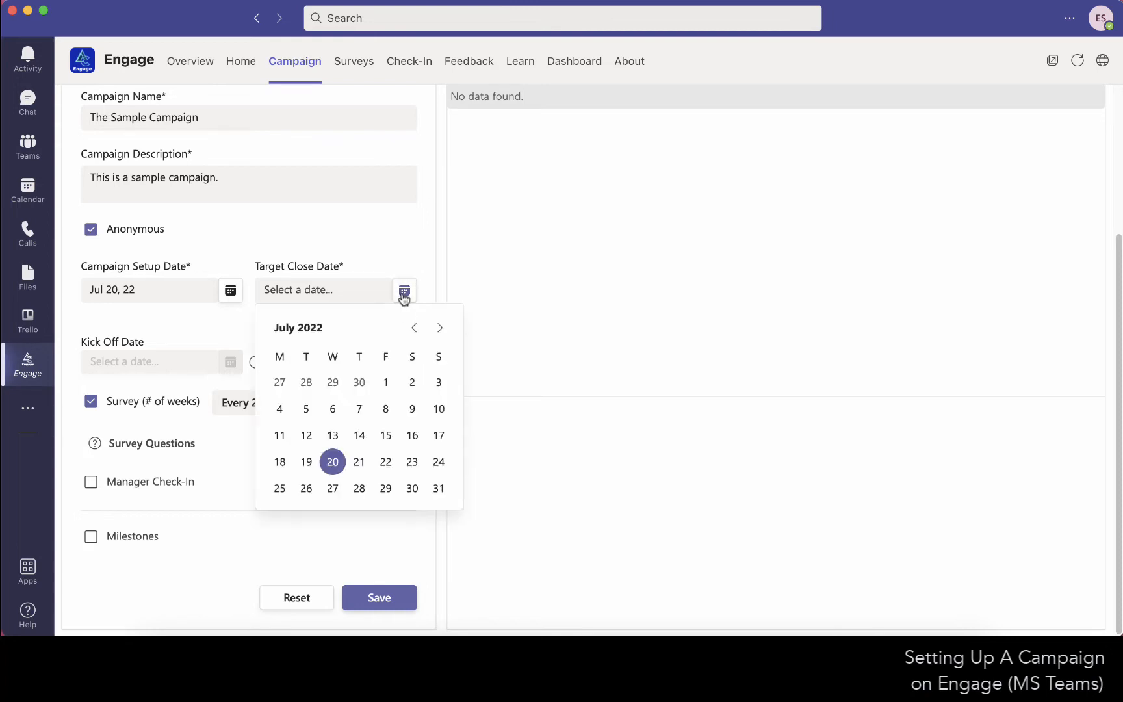
left_click(438, 329)
left_click(438, 328)
left_click(439, 328)
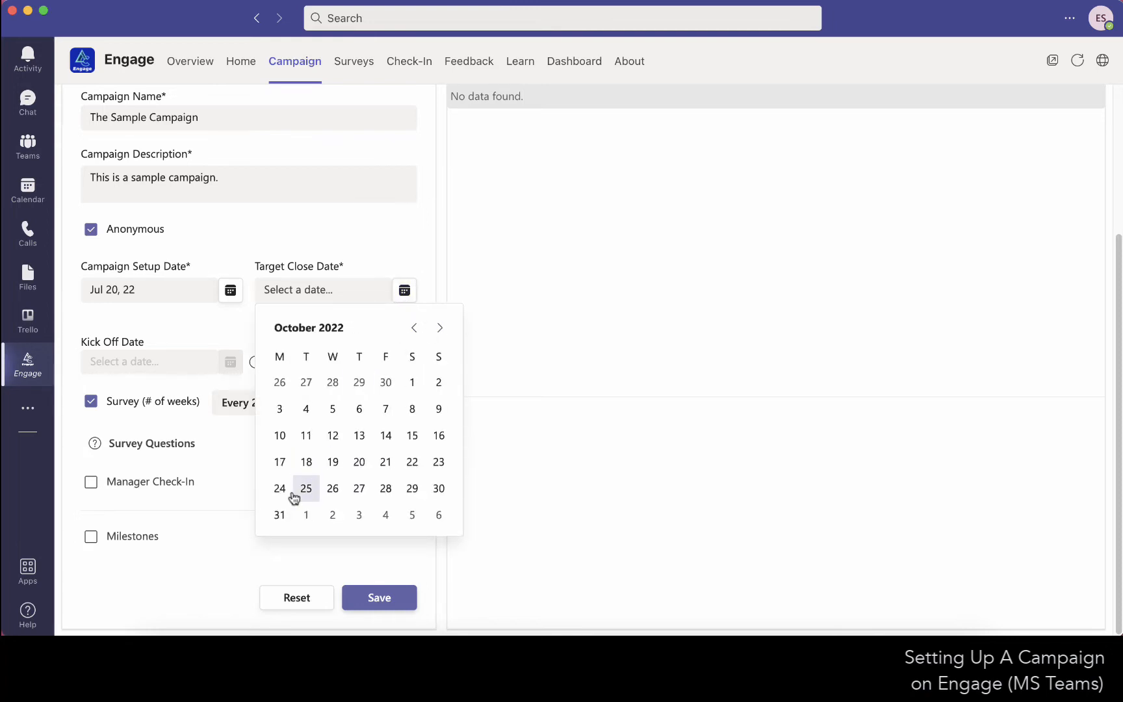
left_click(279, 516)
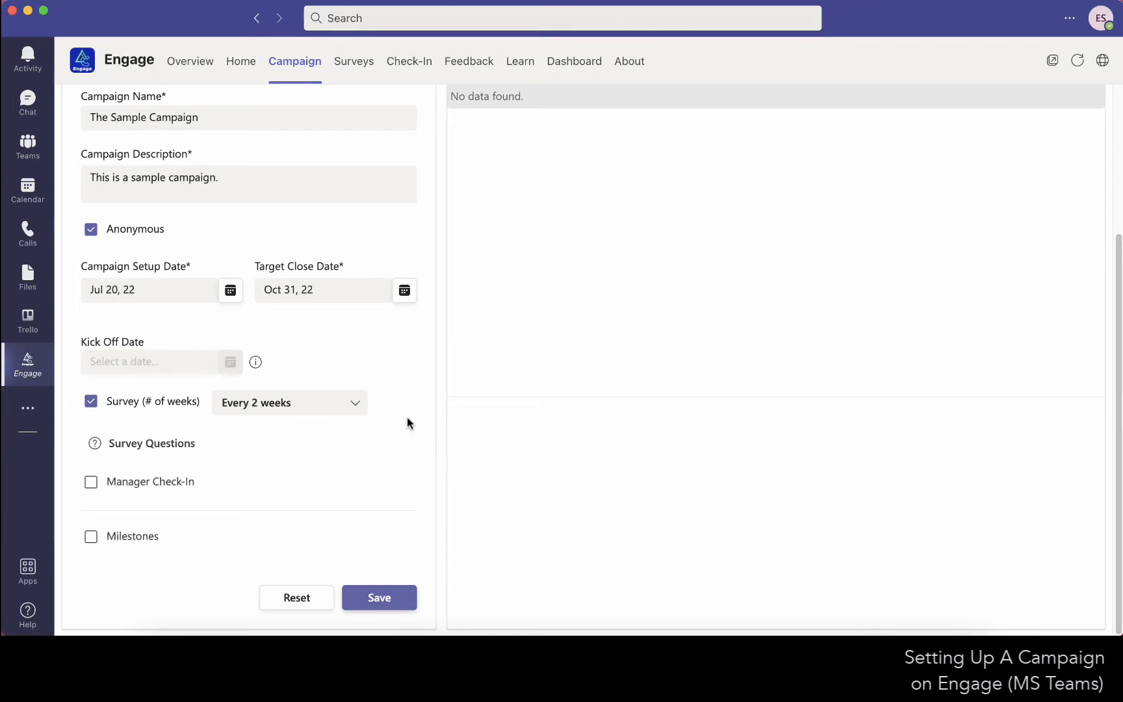
Choose a survey frequency of every 2 weeks and review the list of survey questions.
left_click(359, 411)
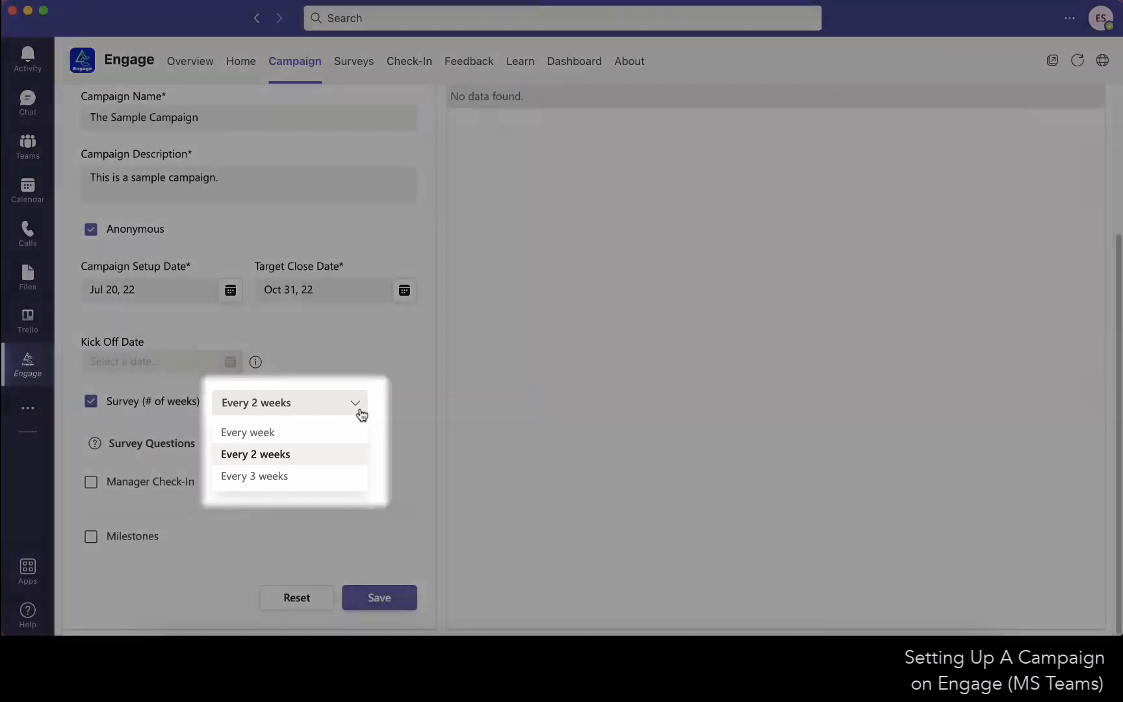
left_click(289, 454)
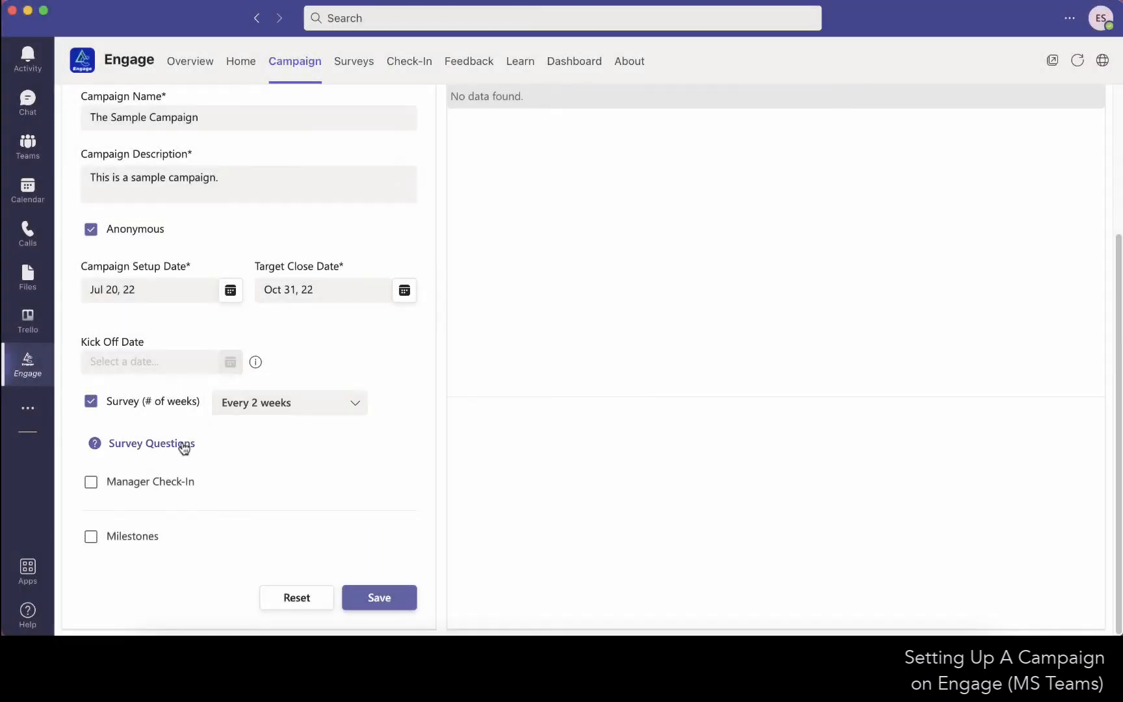
left_click(182, 443)
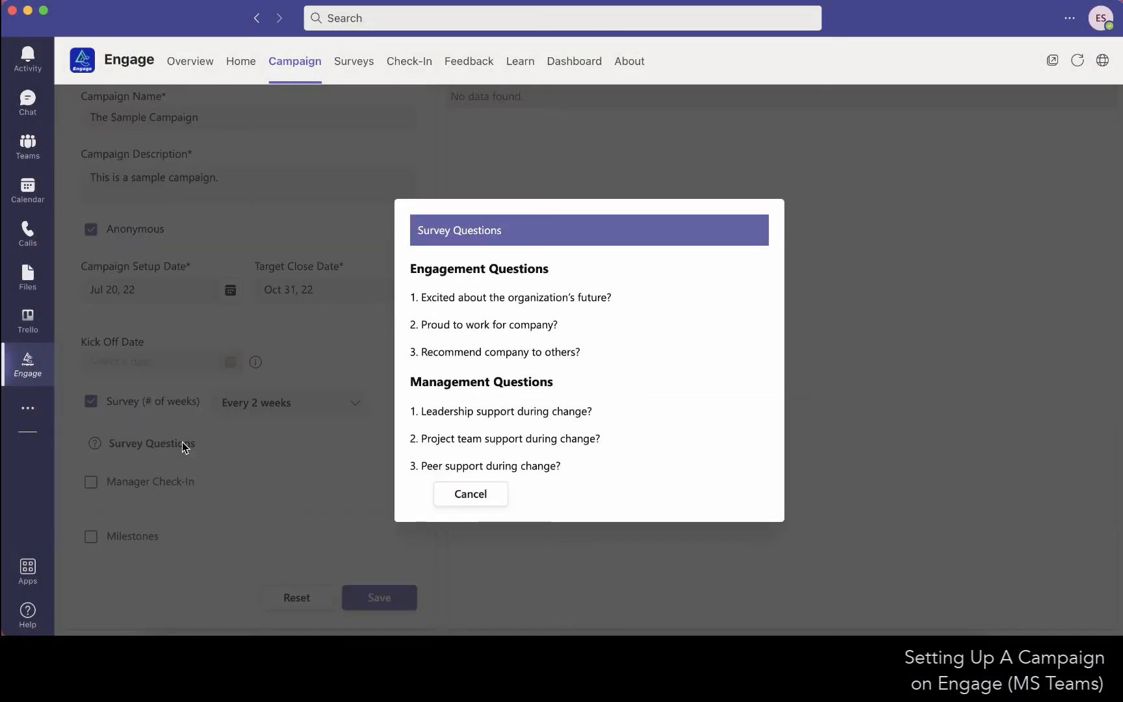
left_click(497, 501)
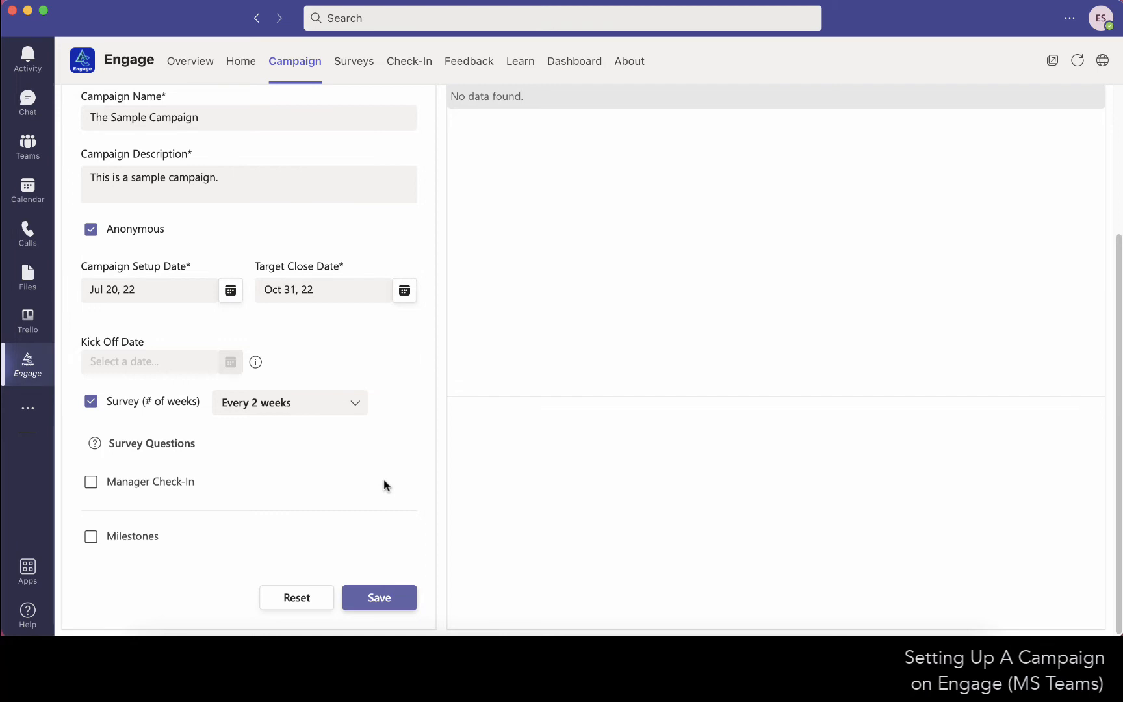
Enable Manager Check-In for the campaign with a frequency of every 2 weeks.
left_click(90, 483)
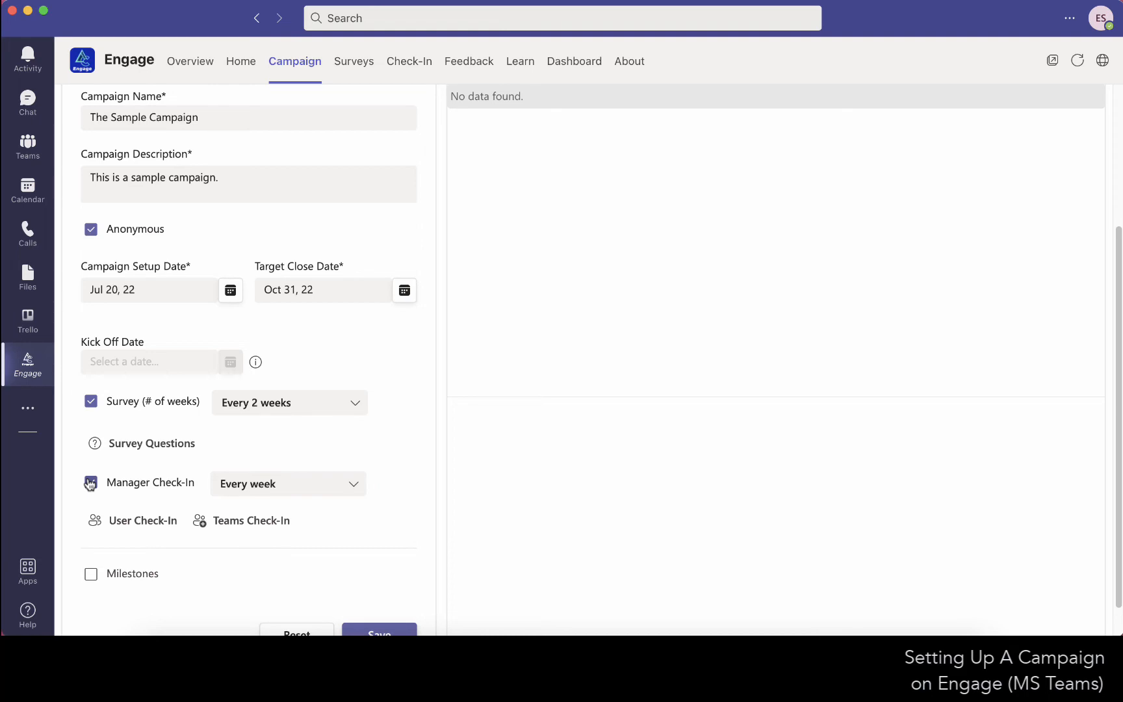
left_click(354, 492)
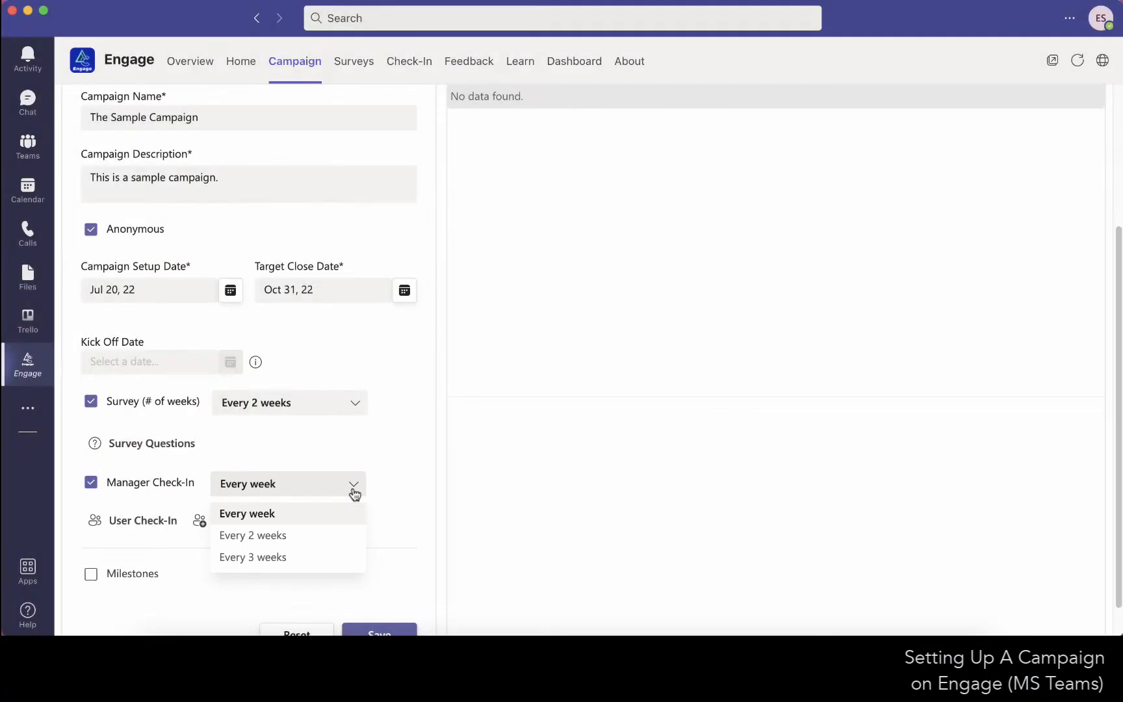
left_click(345, 534)
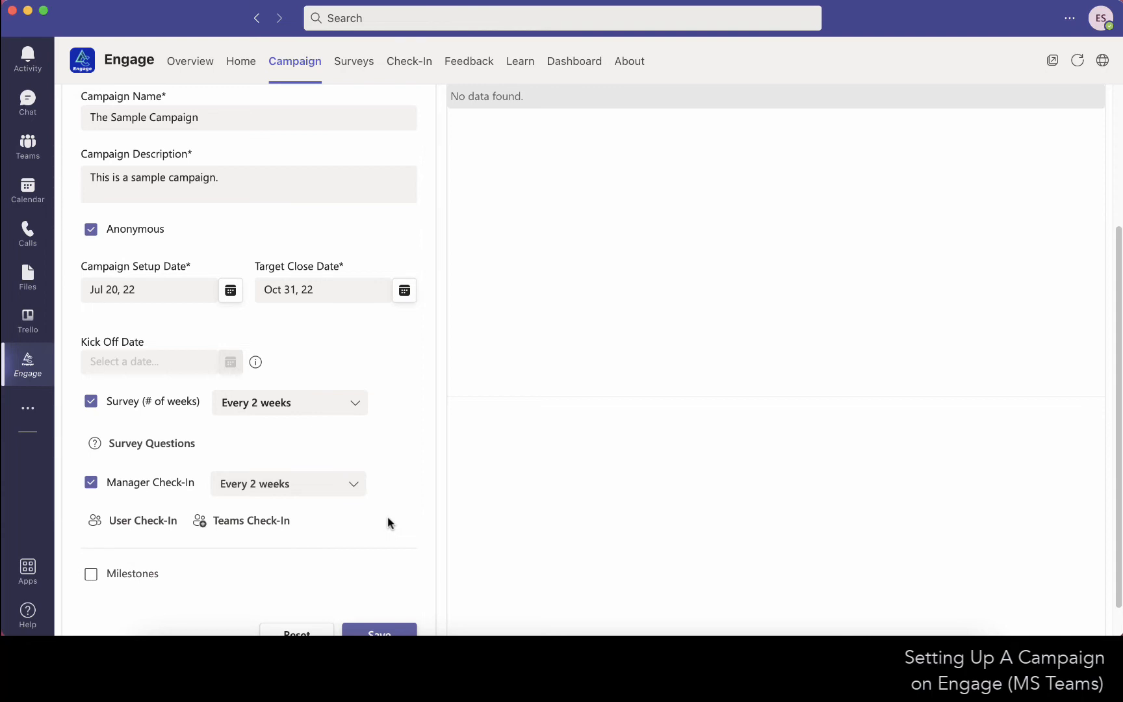
Review the check-in areas covered by User Check-In and Teams Check-In.
left_click(150, 520)
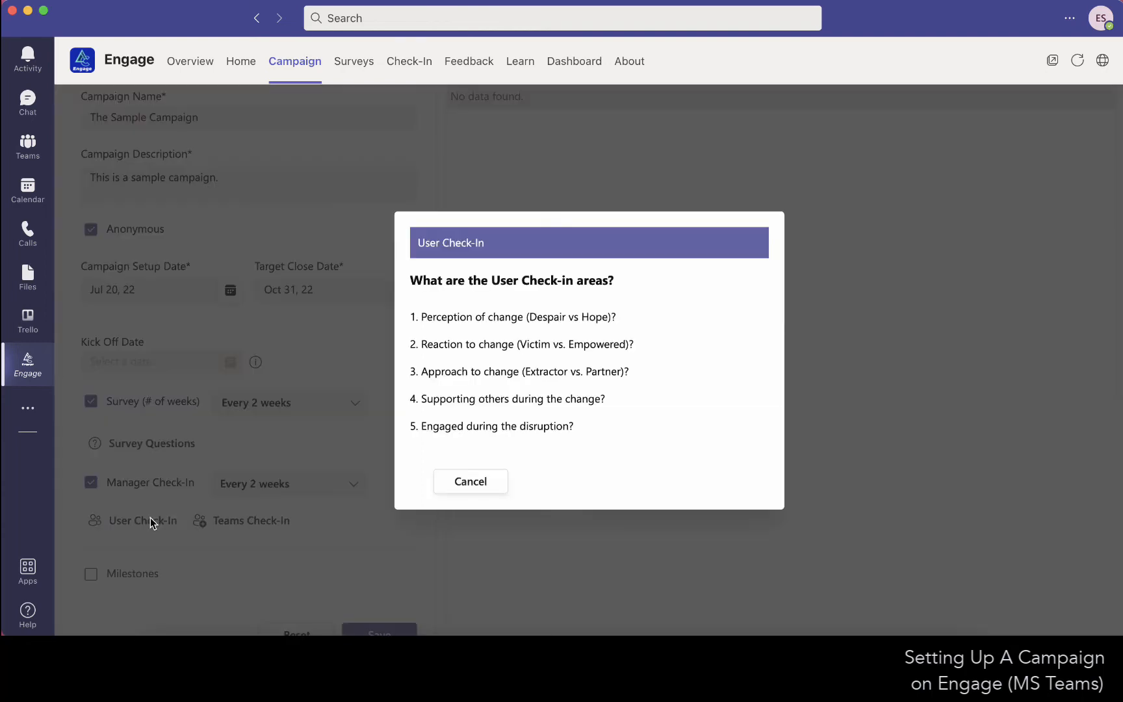
left_click(501, 491)
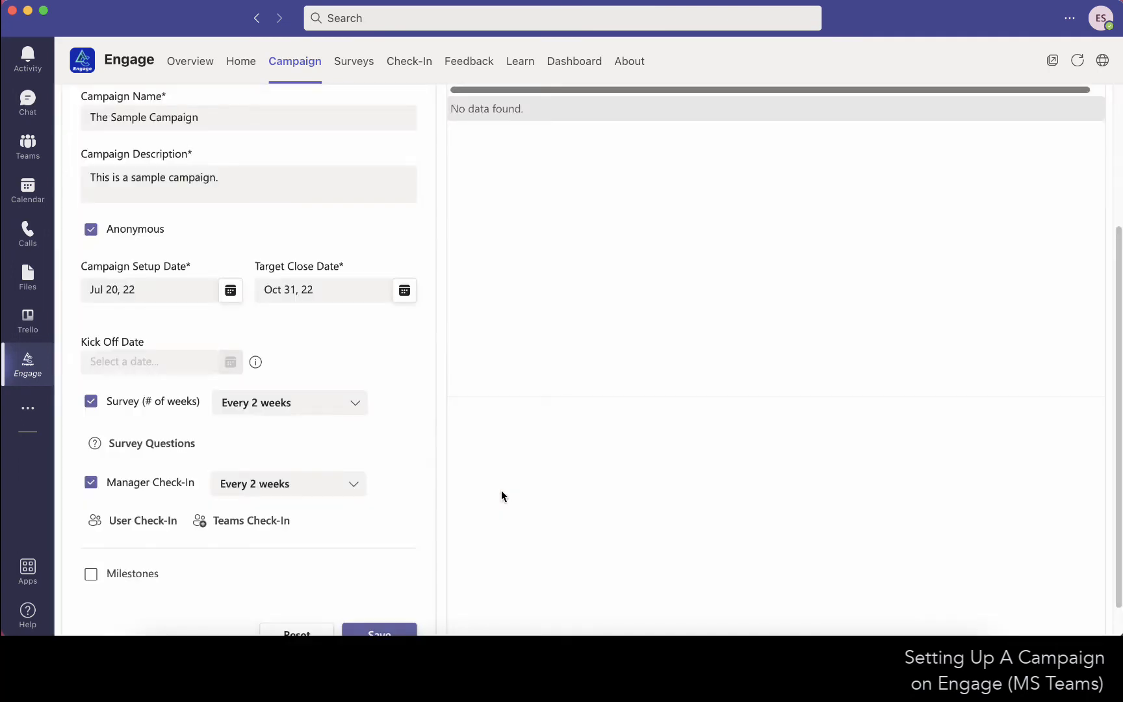
left_click(275, 518)
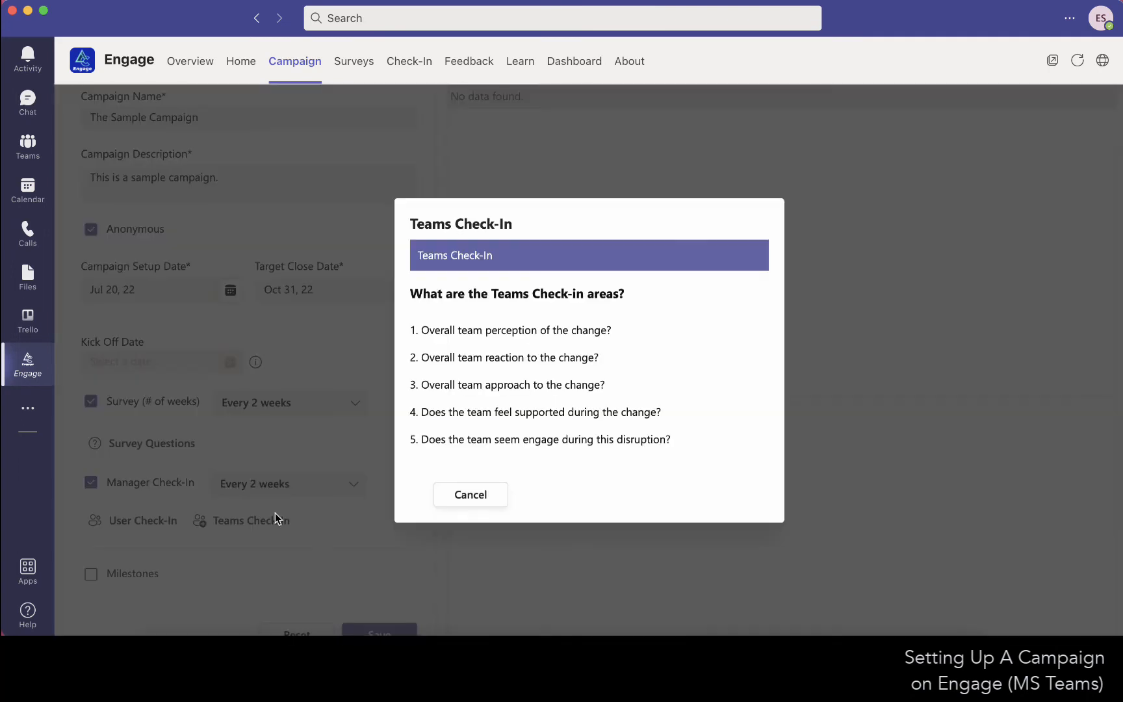
left_click(466, 496)
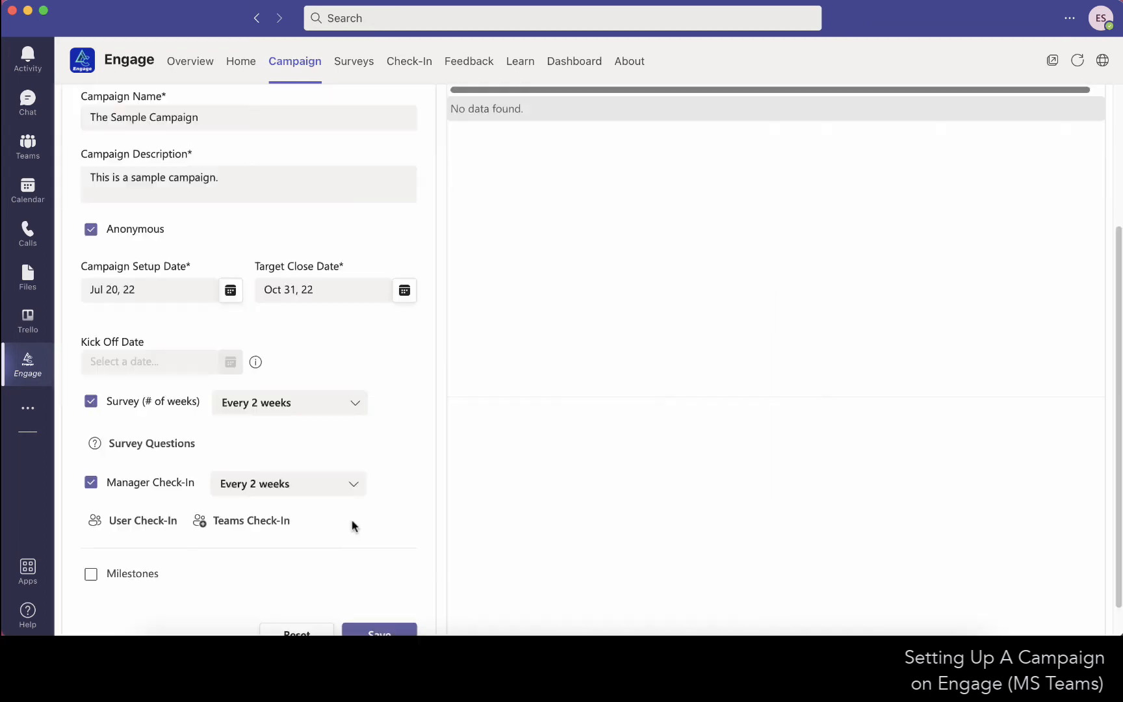
Enable milestones for the campaign and name the first one "CEO Townhall".
scroll(346, 528, "down", 1)
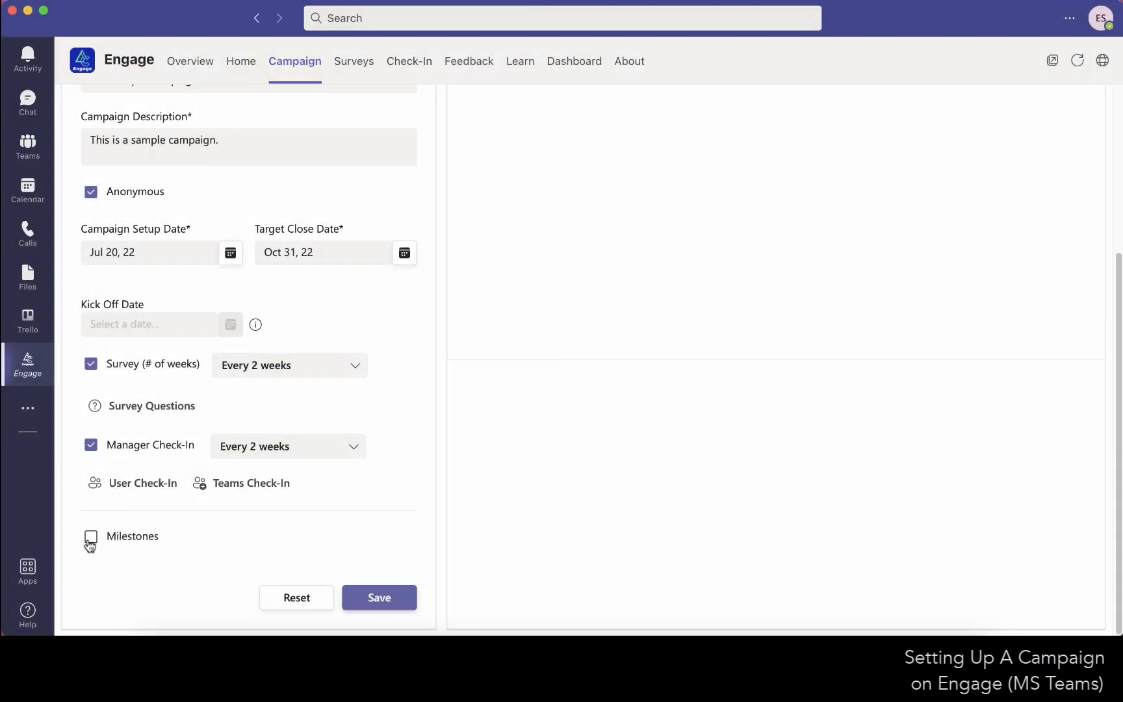
left_click(91, 537)
scroll(85, 580, "down", 4)
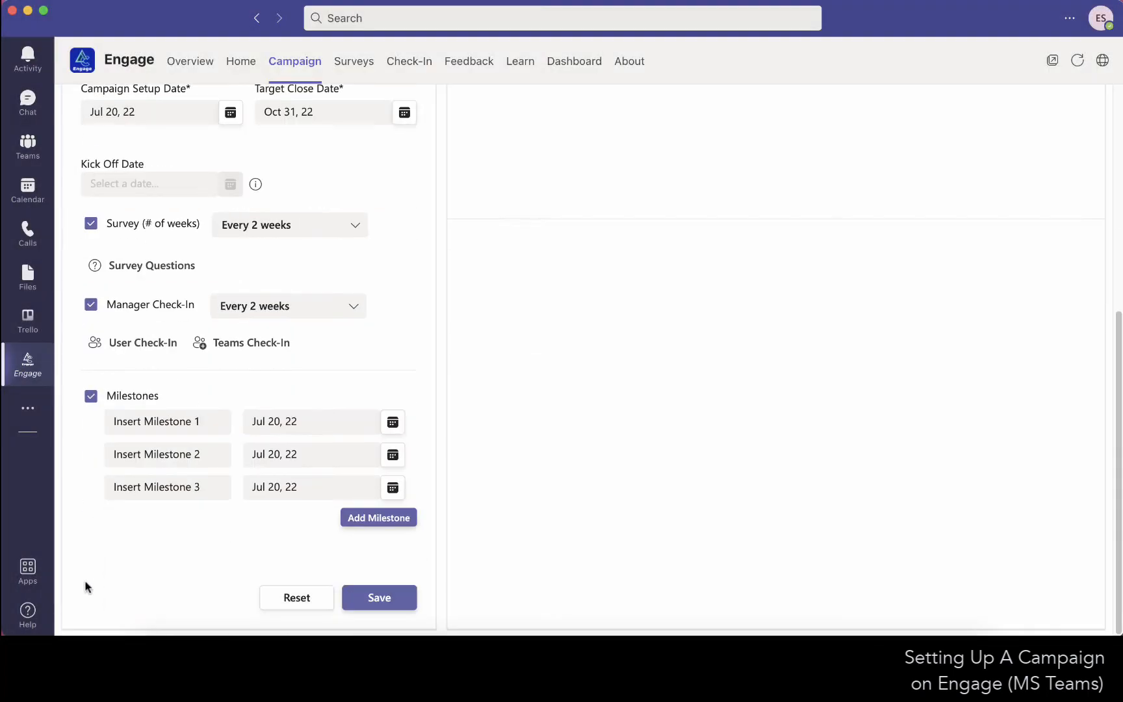
left_click(213, 418)
triple_click(222, 422)
type("CE")
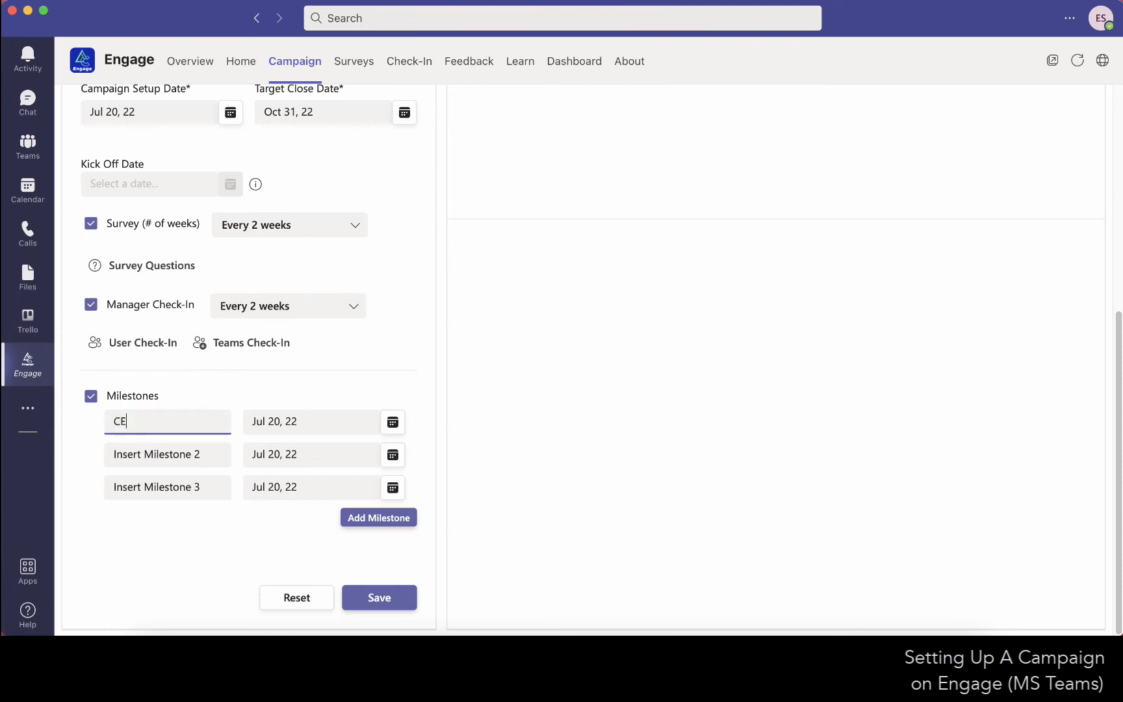
type("O Townhall")
Name the second milestone "Team Workshop" and the third "Team Meeting".
left_click(221, 454)
triple_click(220, 453)
type("Tea")
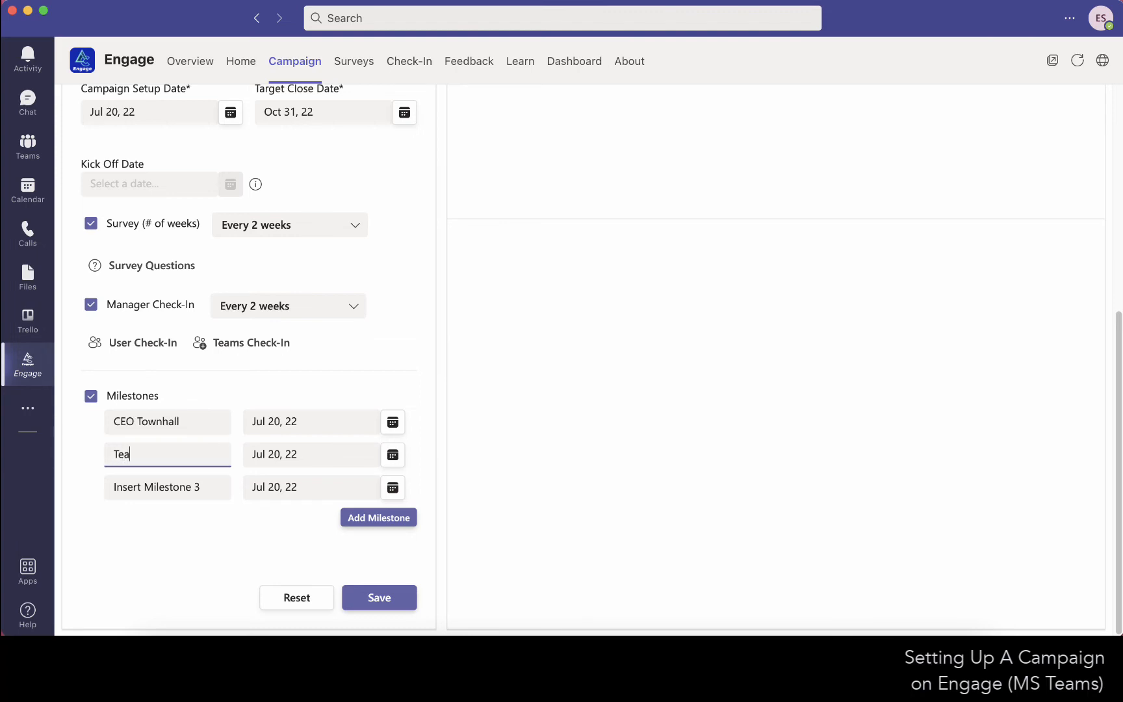
type("m Workshop")
left_click(217, 488)
left_click_drag(217, 490, 89, 487)
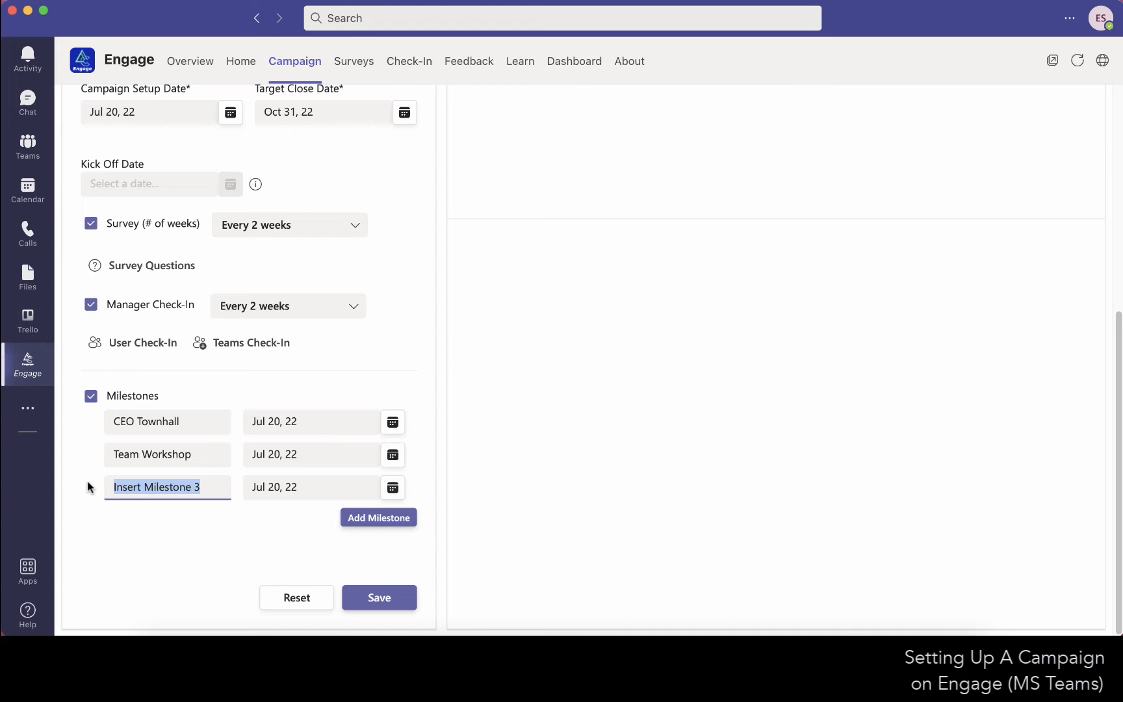
type("Team Meeting")
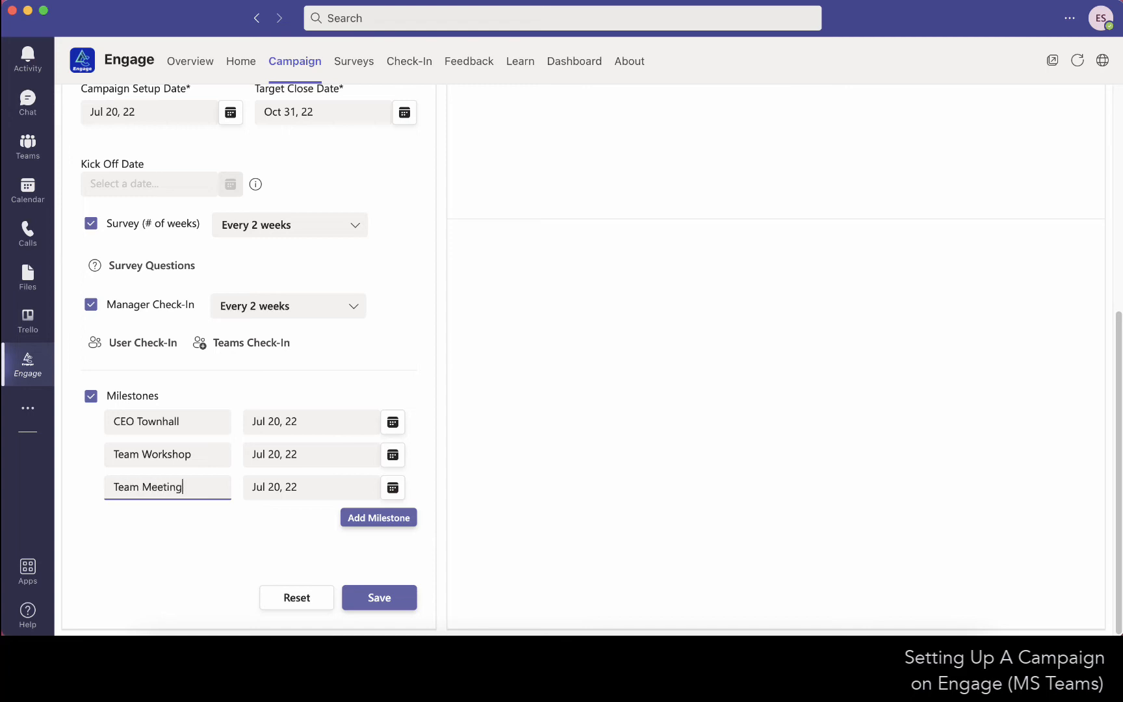
Date the CEO Townhall Jul 27, 22, Team Workshop Aug 10, 22 and Team Meeting Aug 24, 22, and save the campaign.
left_click(392, 423)
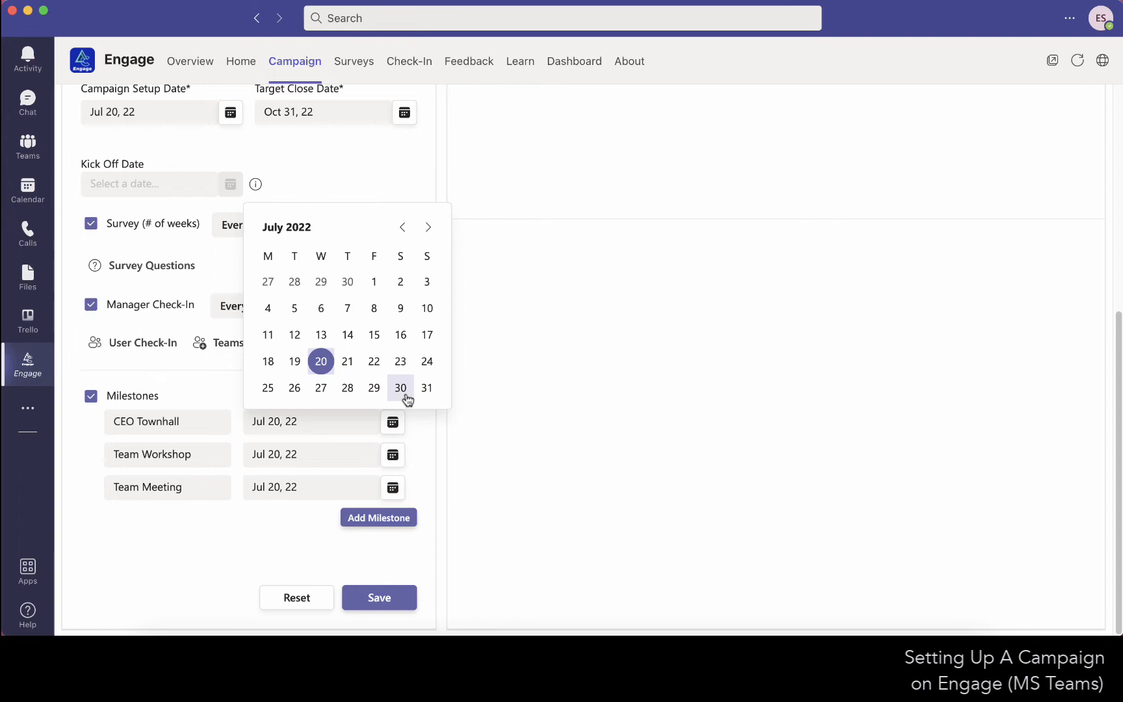
left_click(323, 392)
left_click(393, 455)
left_click(428, 260)
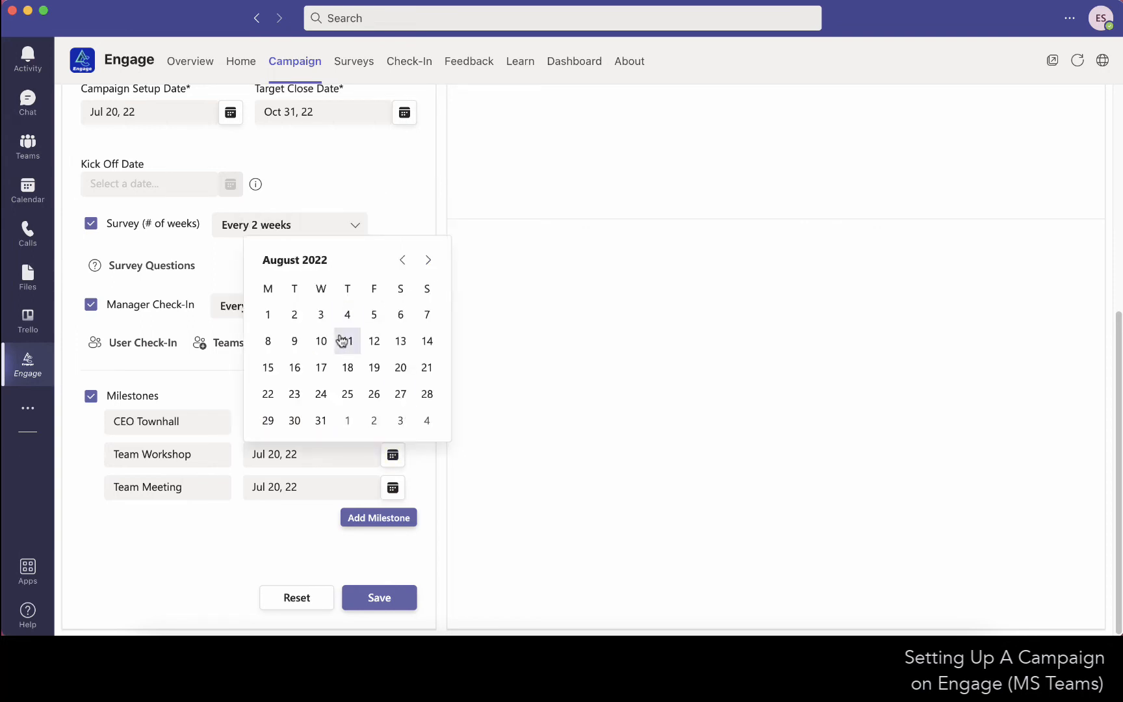
left_click(319, 341)
left_click(393, 488)
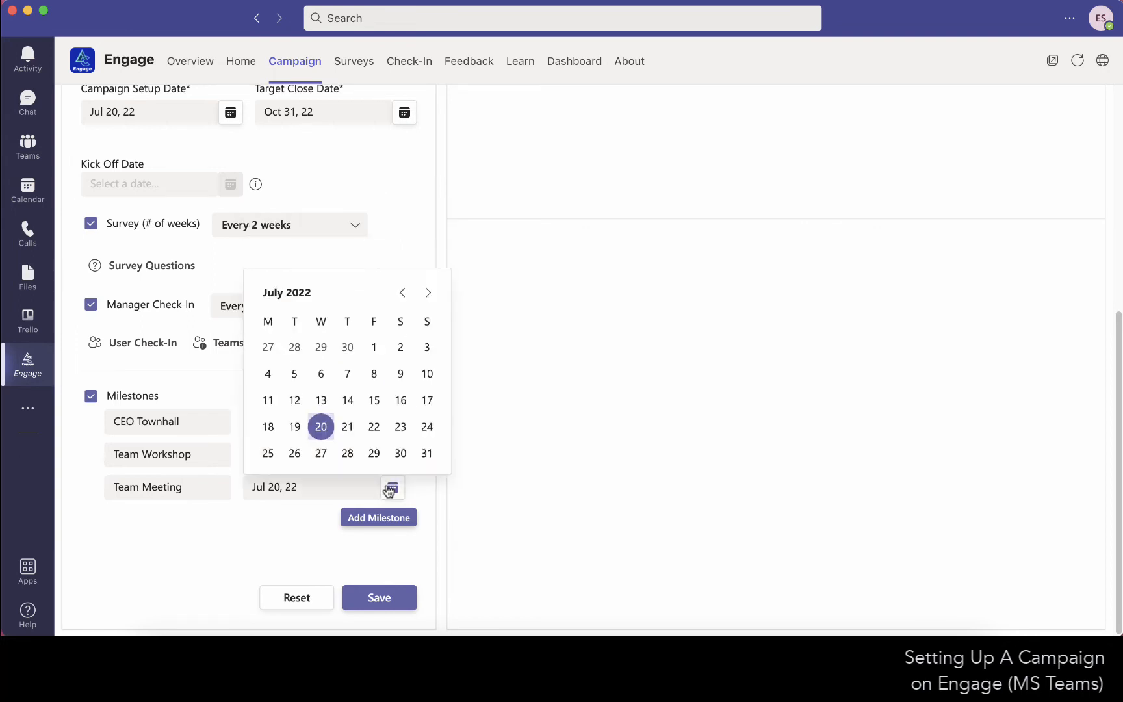
left_click(427, 293)
left_click(321, 426)
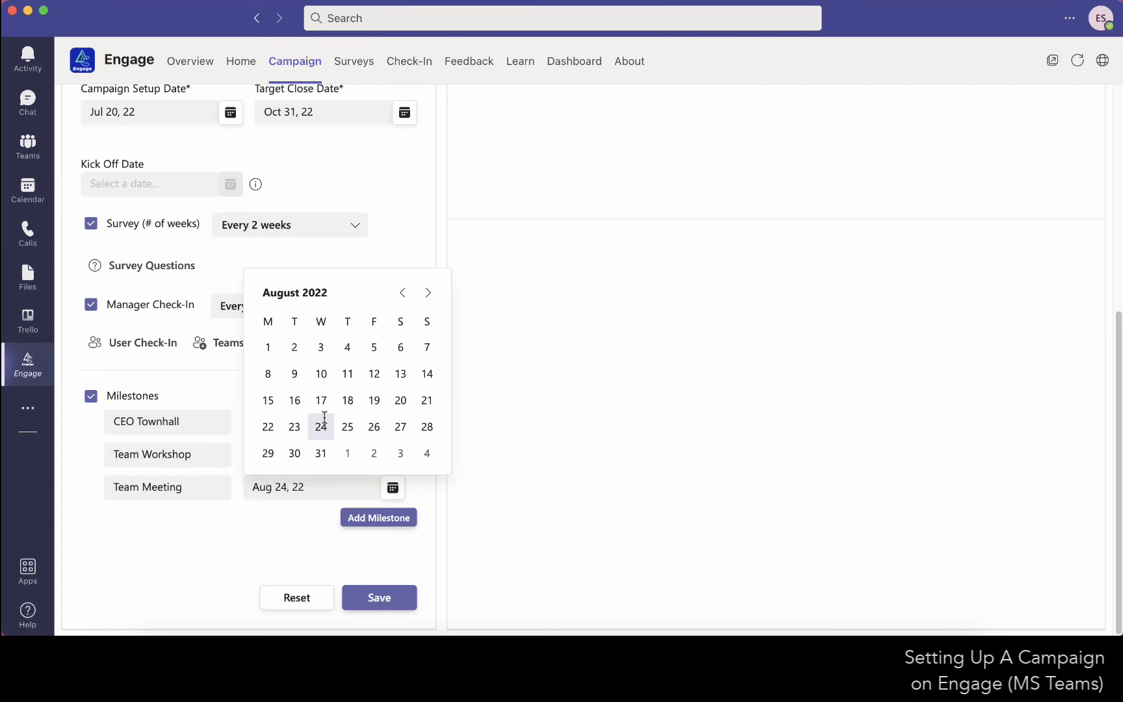
left_click(392, 596)
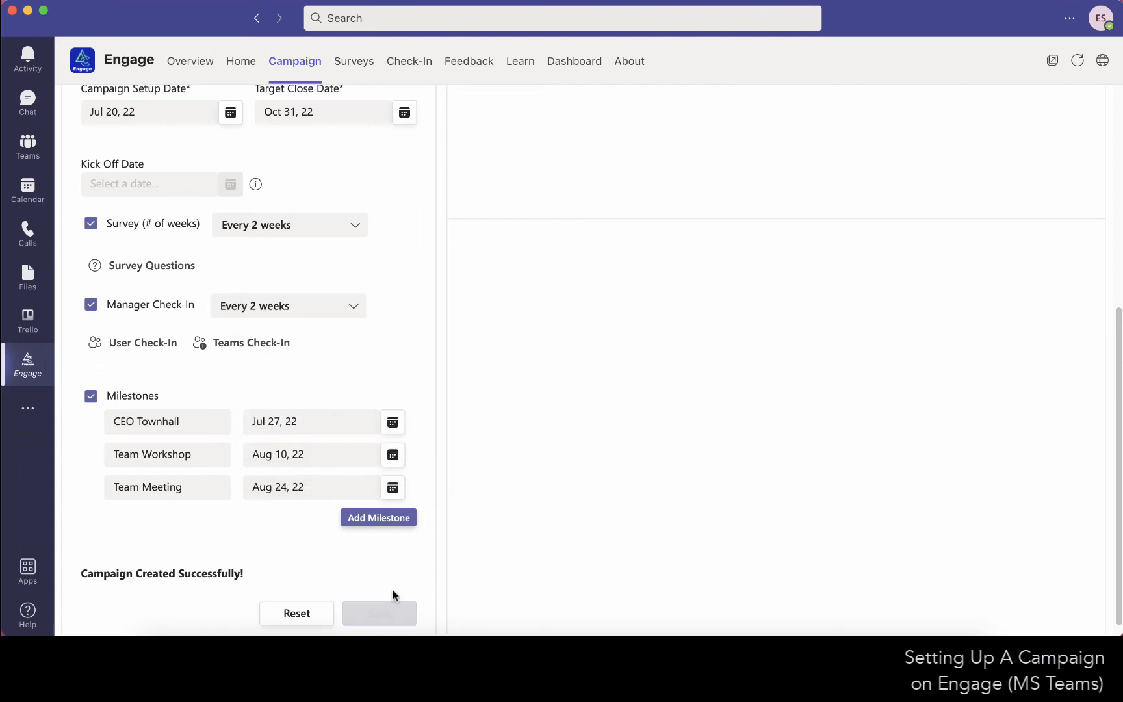
Edit the existing campaign coordinator in the members list and add the User and Manager roles.
scroll(650, 520, "up", 6)
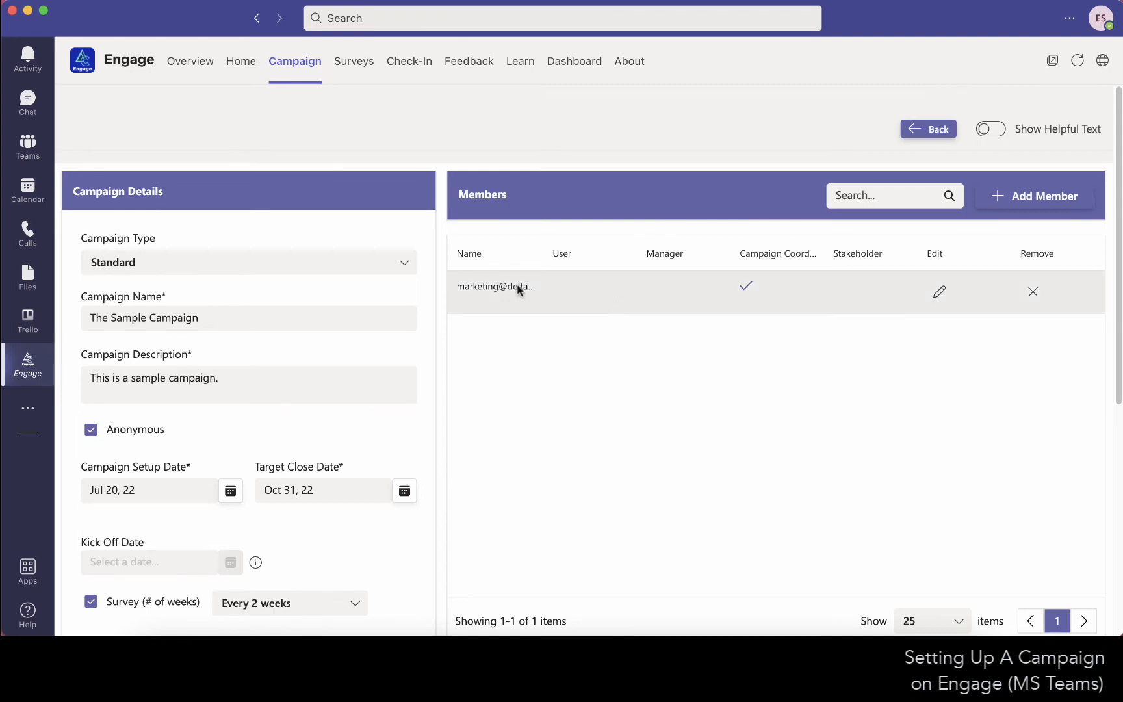
left_click(936, 292)
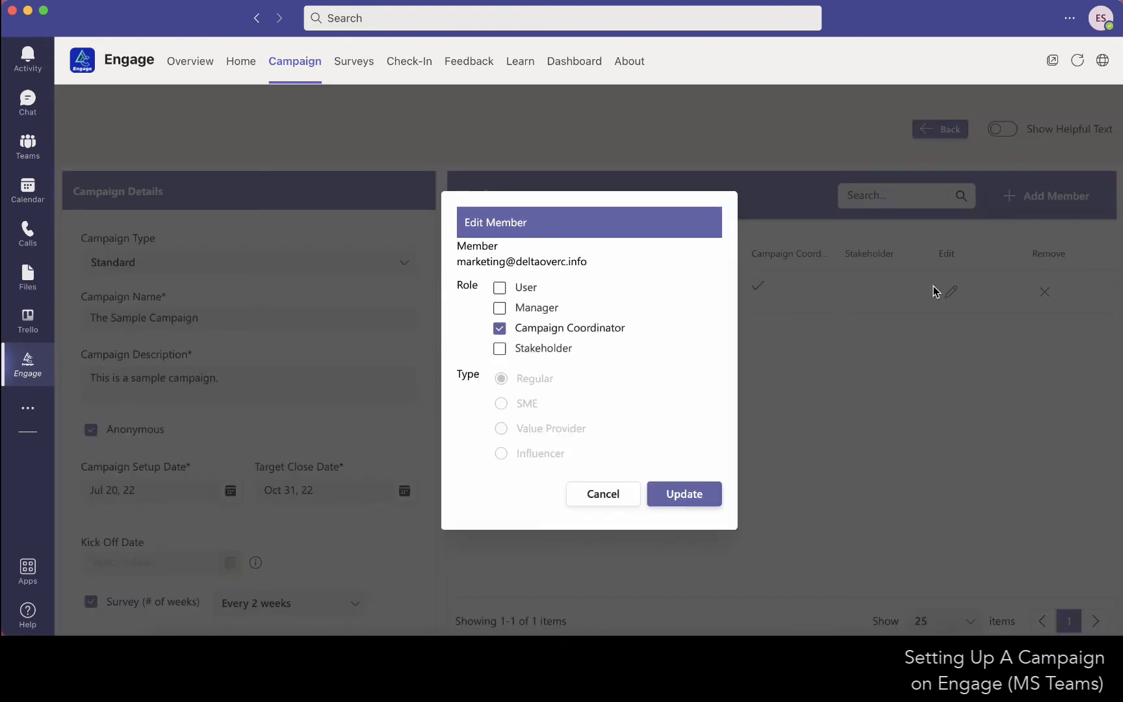
left_click(502, 290)
left_click(502, 286)
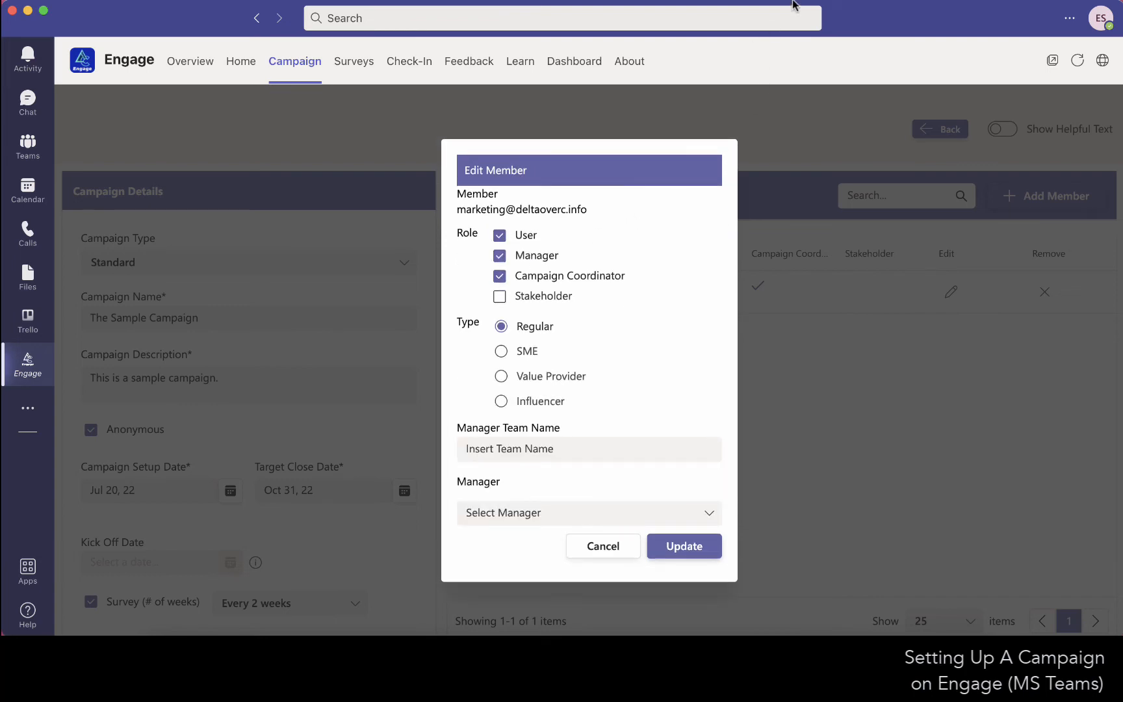
Set the coordinator's manager team name to "Team Black" and update the member.
left_click(549, 448)
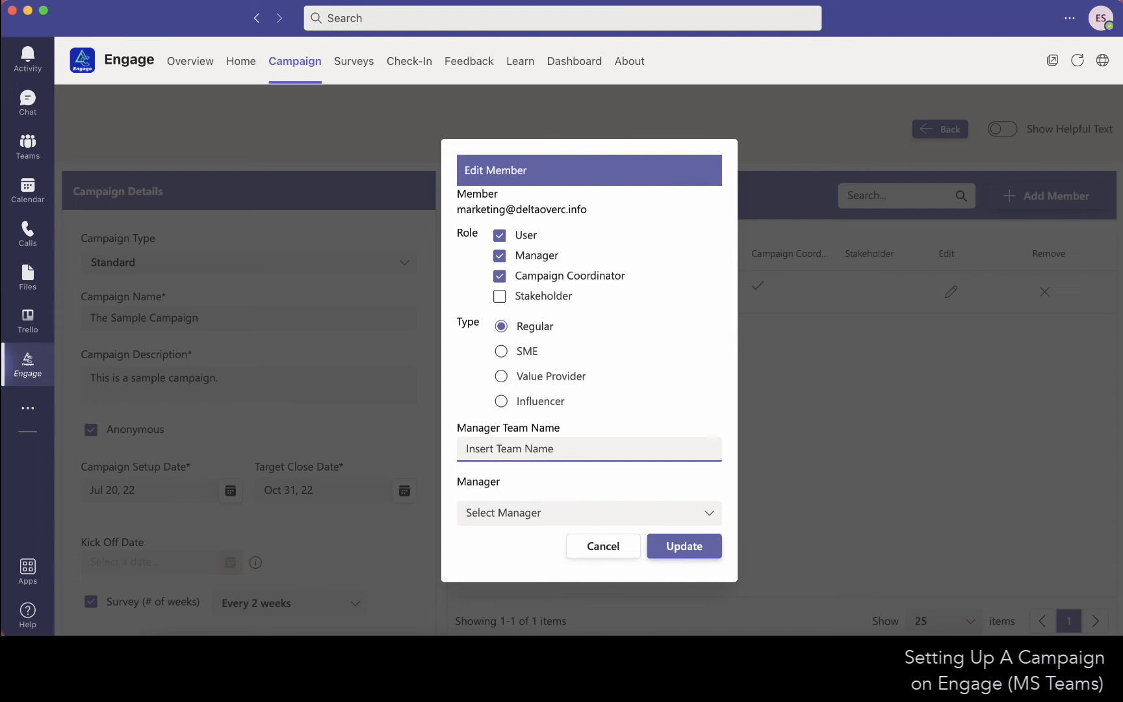
type("Te")
key("BackSpace")
type("eam Black")
left_click(672, 547)
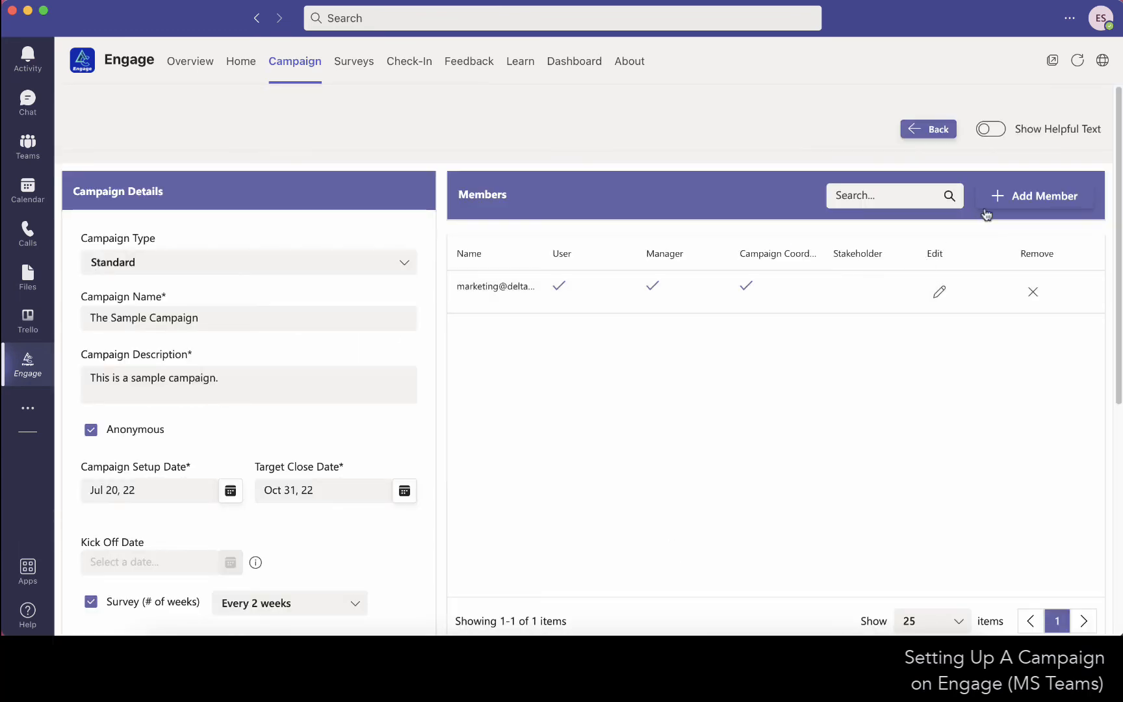
Start adding a campaign member and choose the colleague with the onboarding account by searching for their name.
left_click(1017, 197)
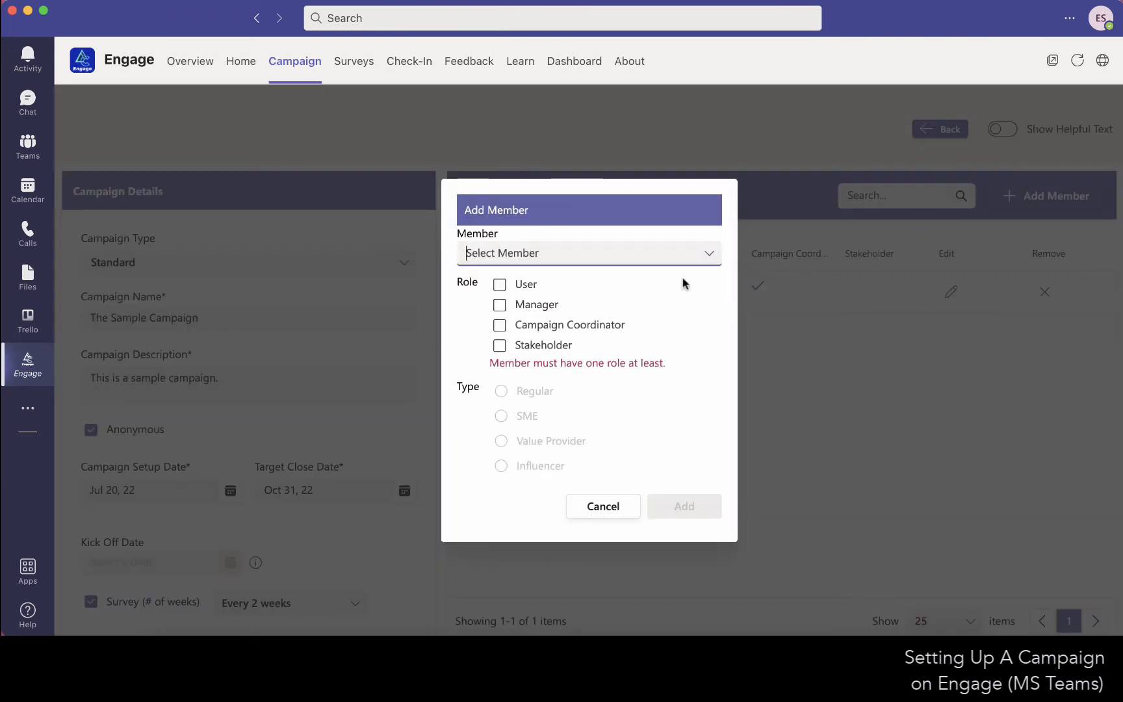
left_click(713, 255)
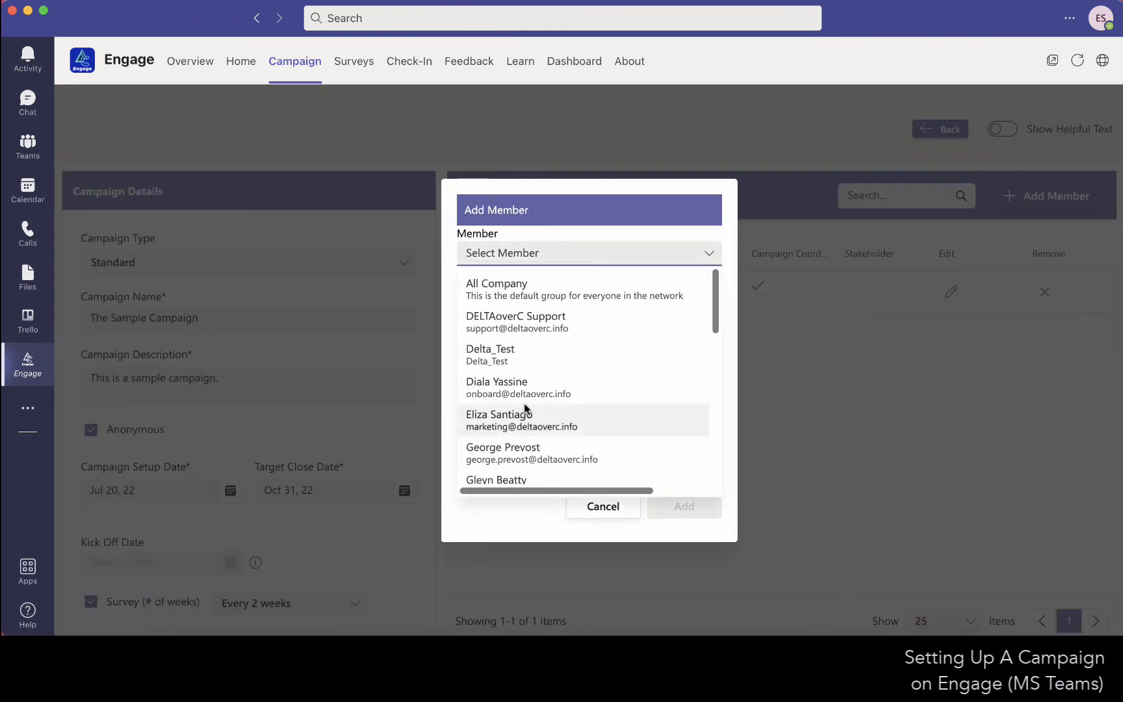
key("Escape")
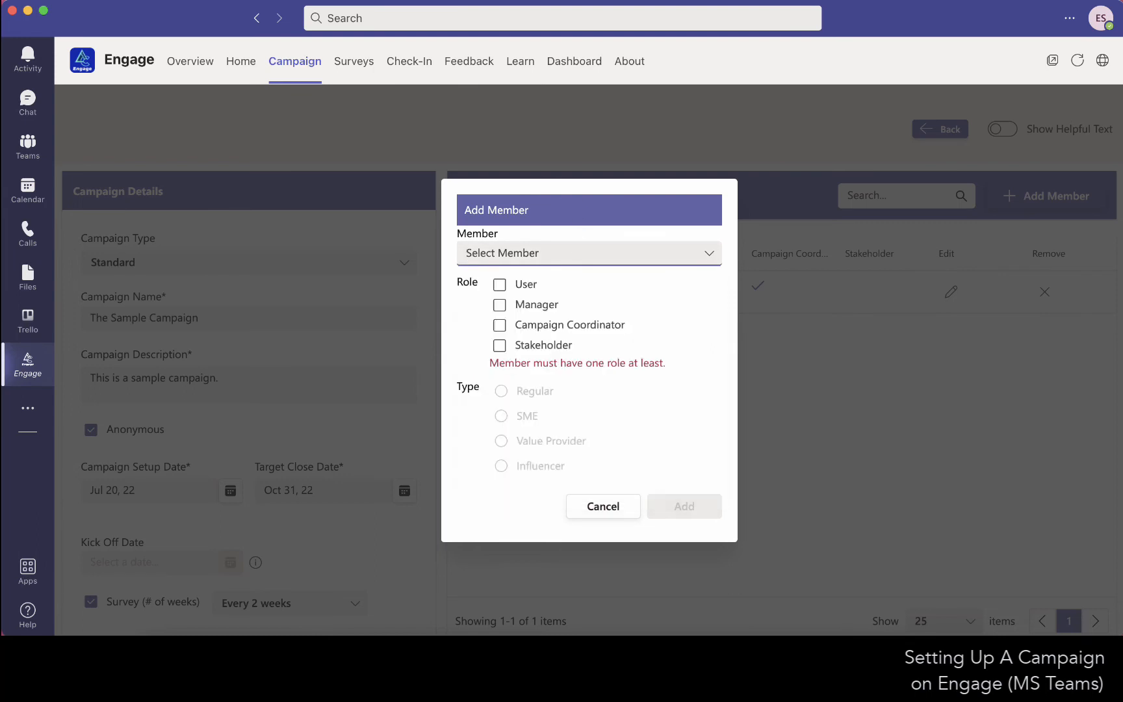
type("dial")
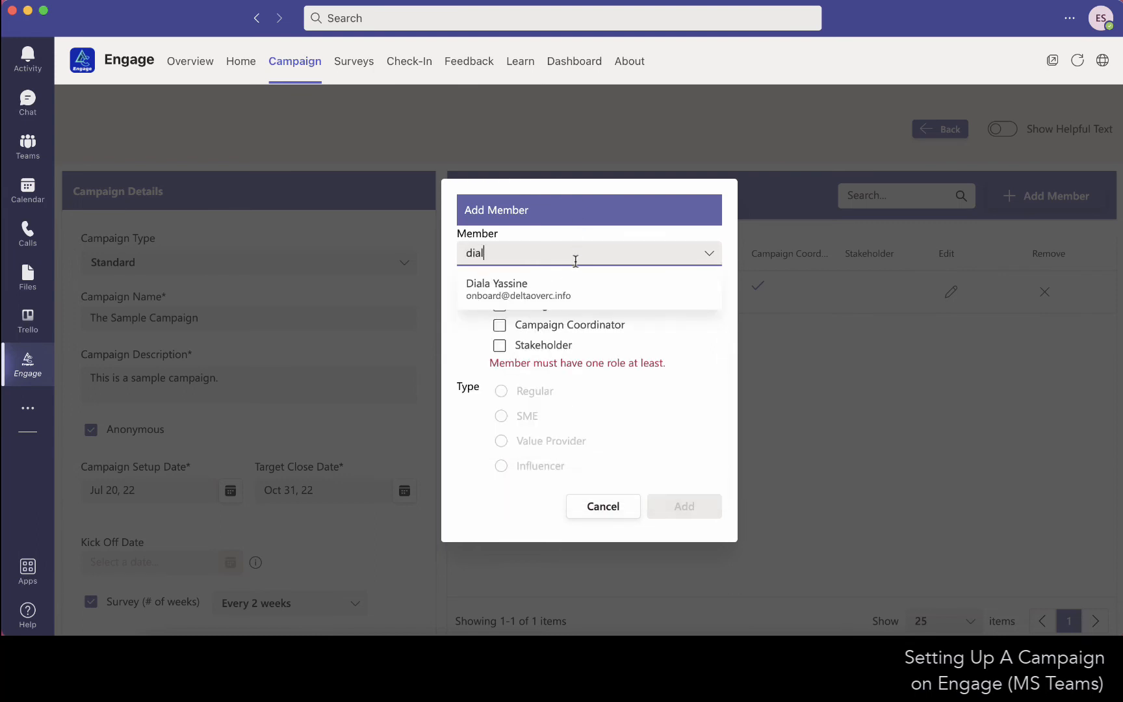
left_click(563, 305)
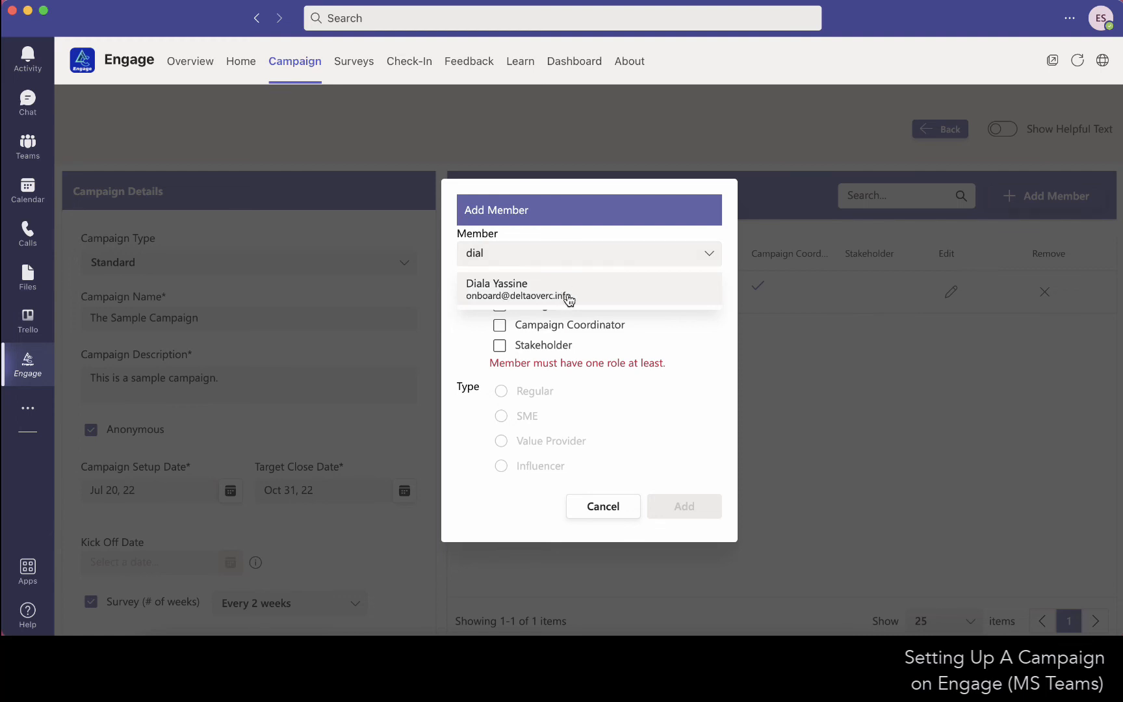
left_click(566, 294)
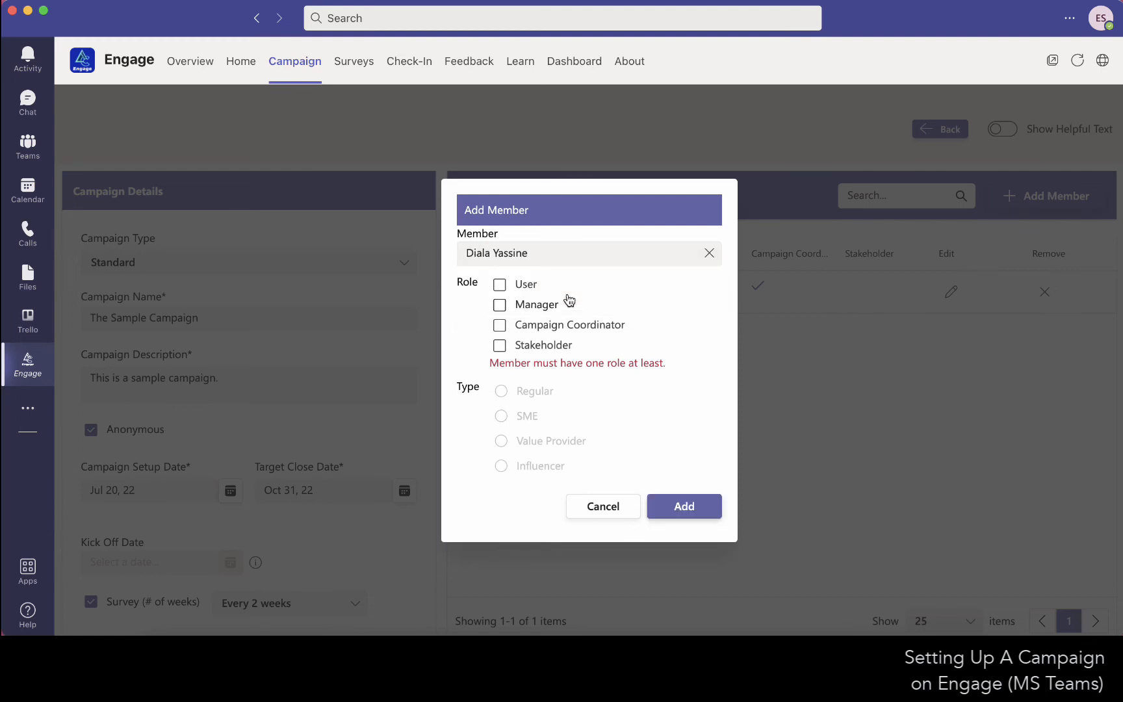
Give the new member the User role, assign the campaign coordinator as their manager, and add them to the campaign.
left_click(499, 284)
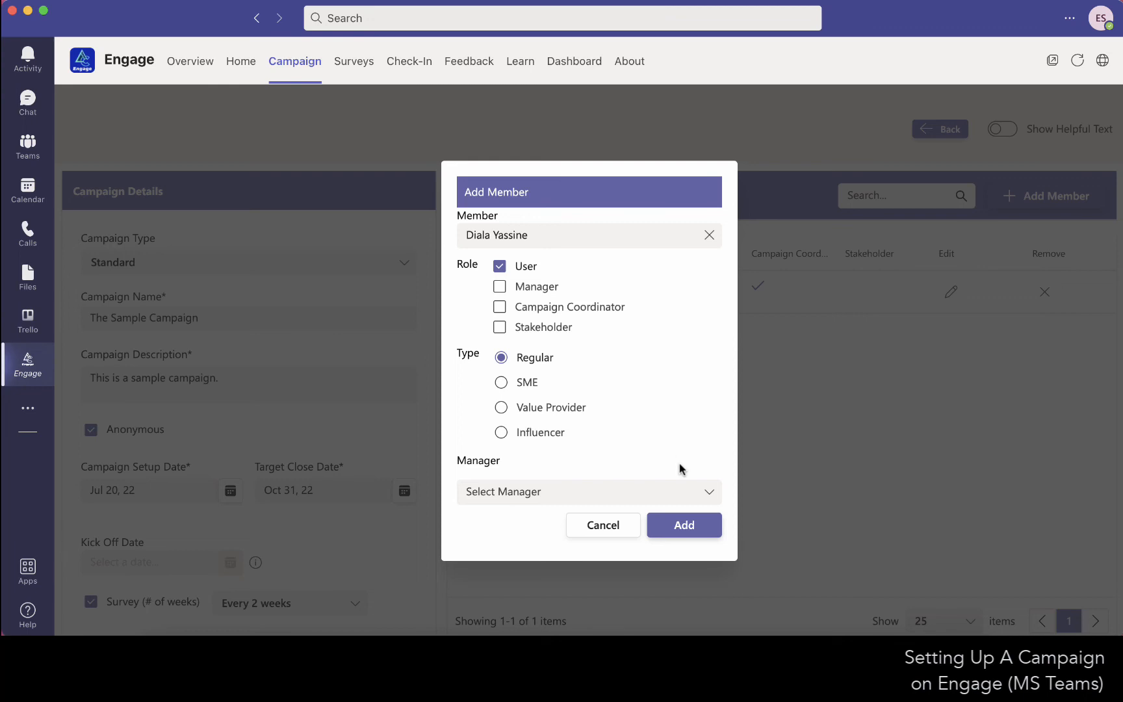
left_click(713, 501)
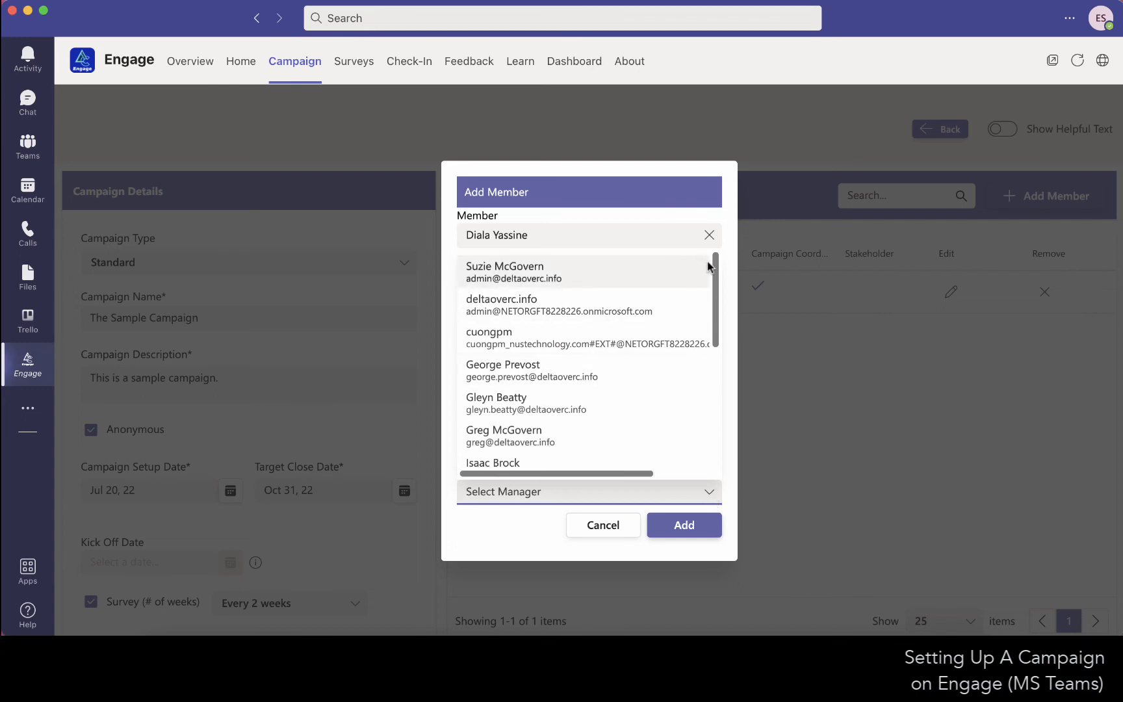
left_click_drag(708, 265, 710, 335)
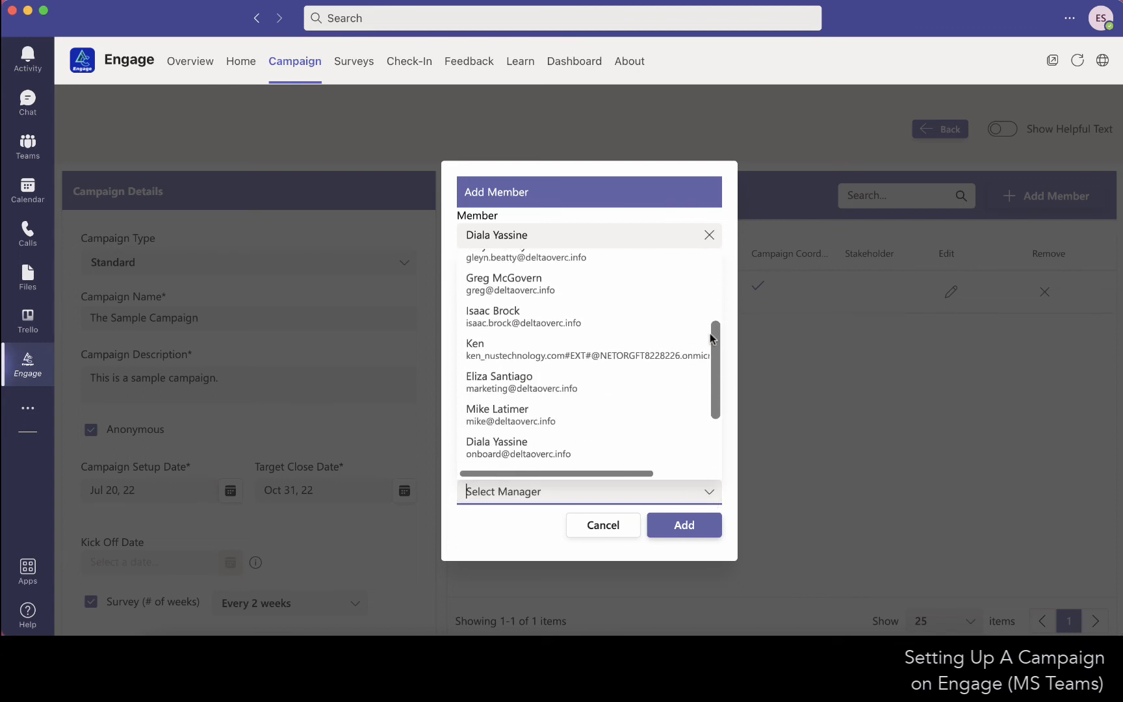
left_click(614, 375)
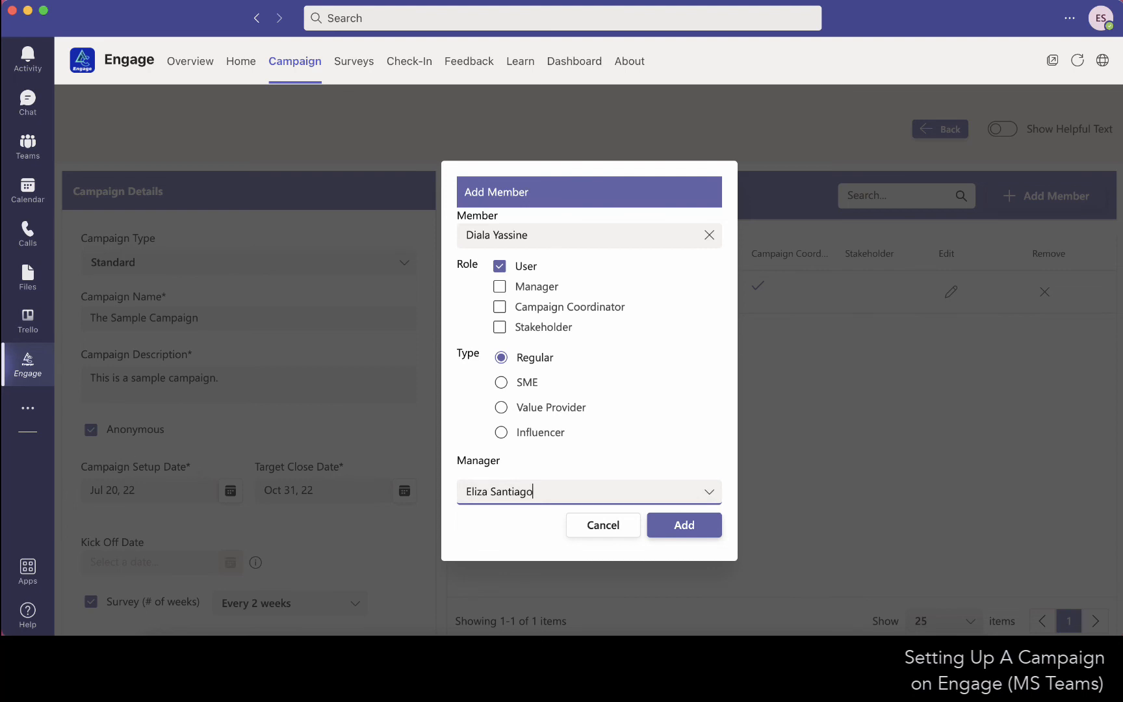
left_click(690, 535)
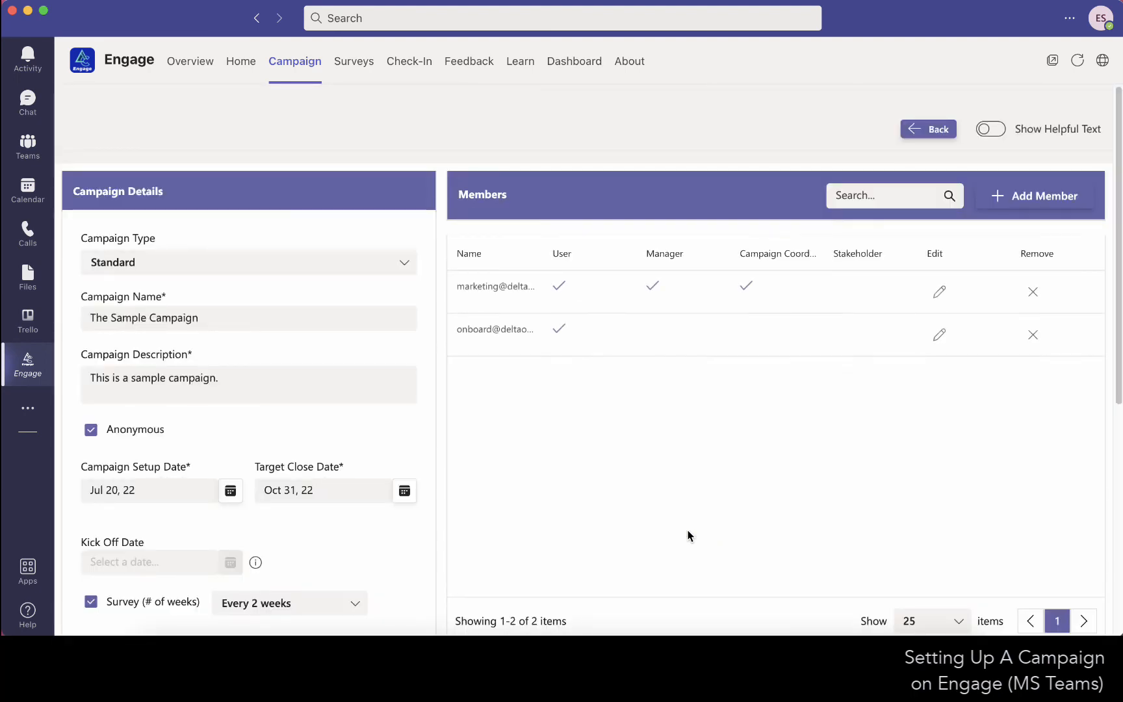
Return to the campaign list, view the details of The Sample Campaign and open it for editing, dismissing the kickoff date reminder.
left_click(931, 130)
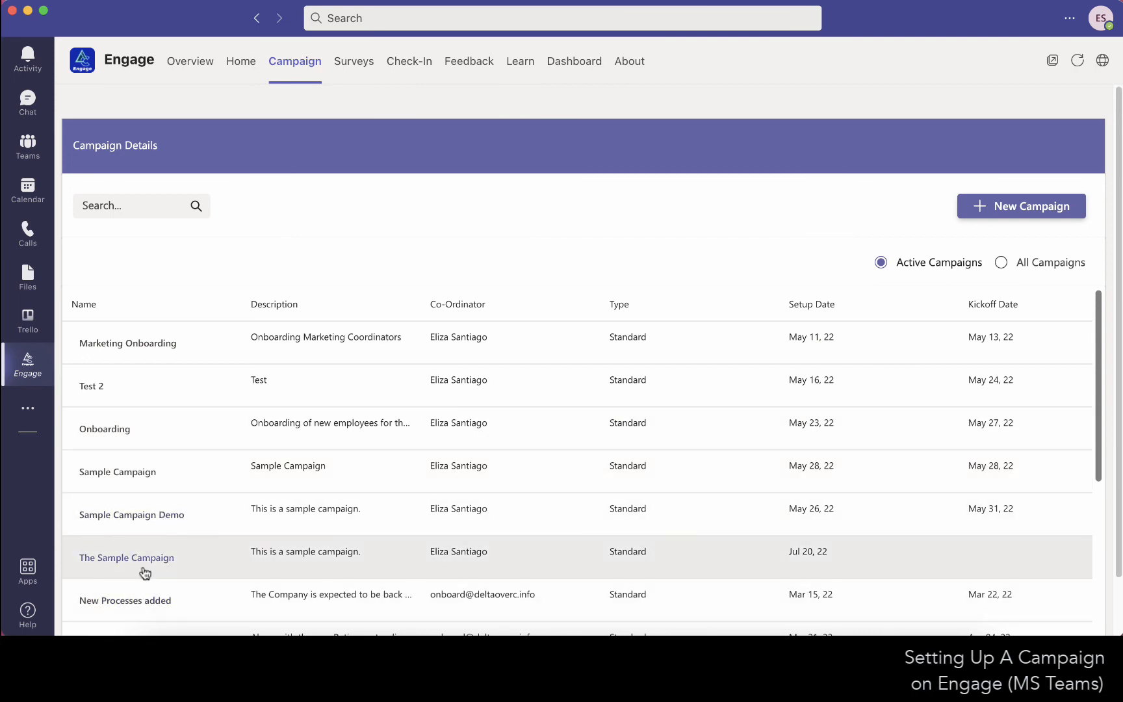
left_click(143, 568)
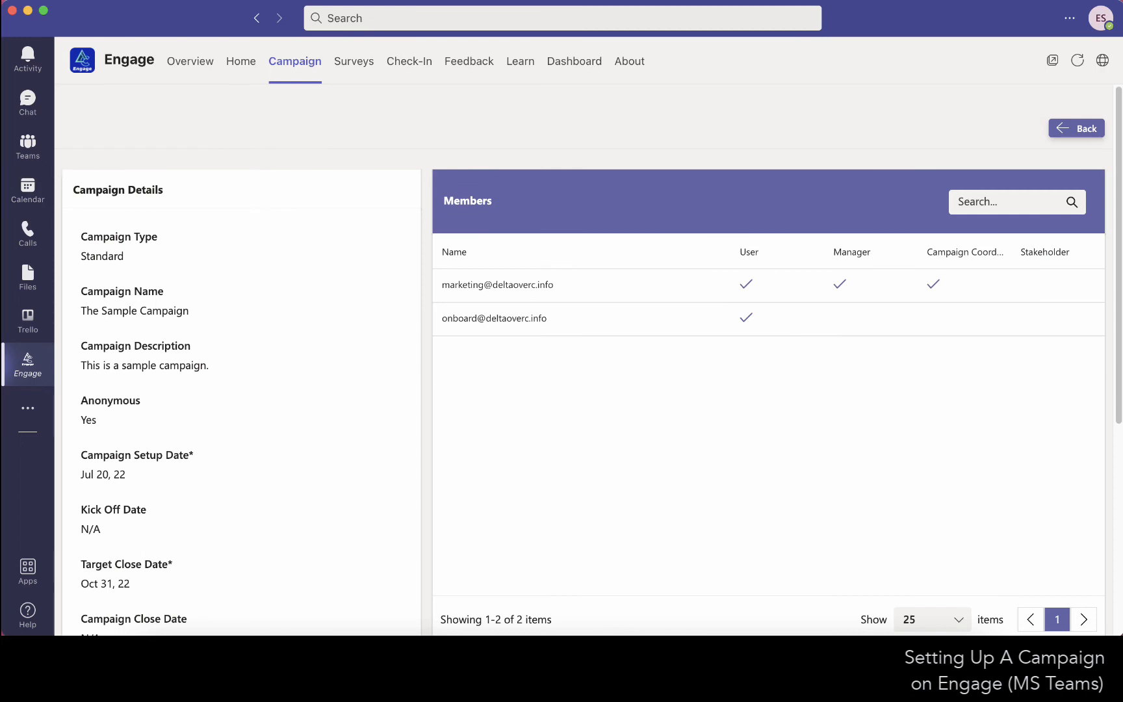
scroll(324, 380, "down", 3)
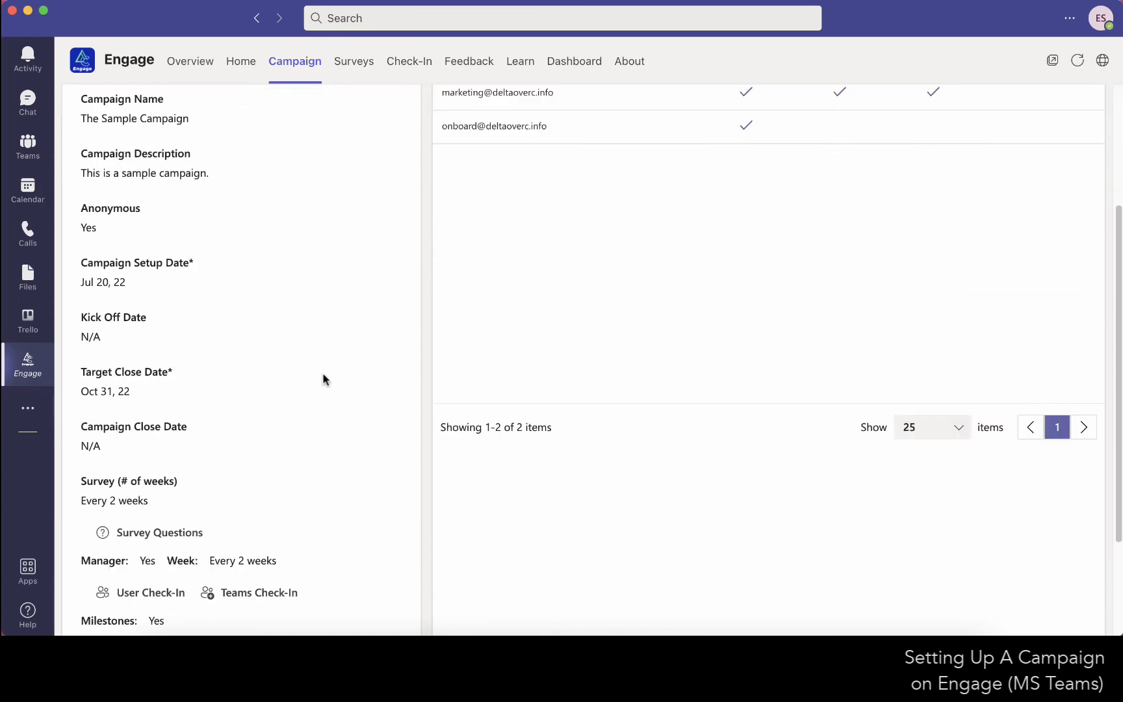
scroll(323, 380, "down", 3)
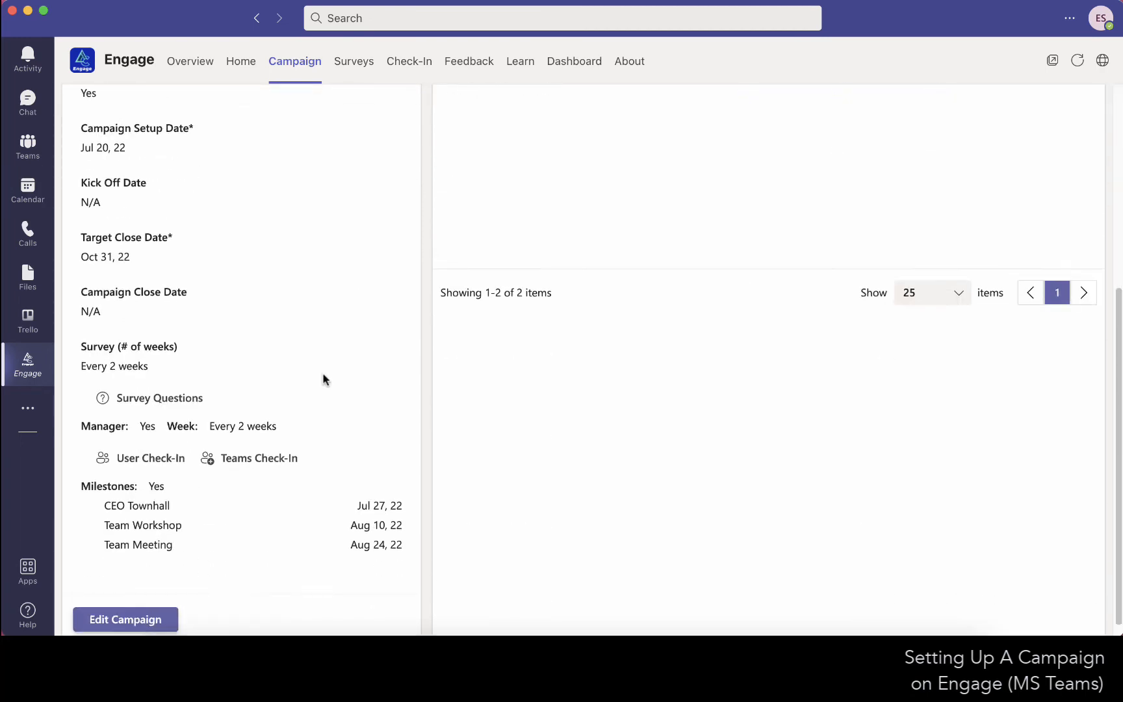
left_click(126, 605)
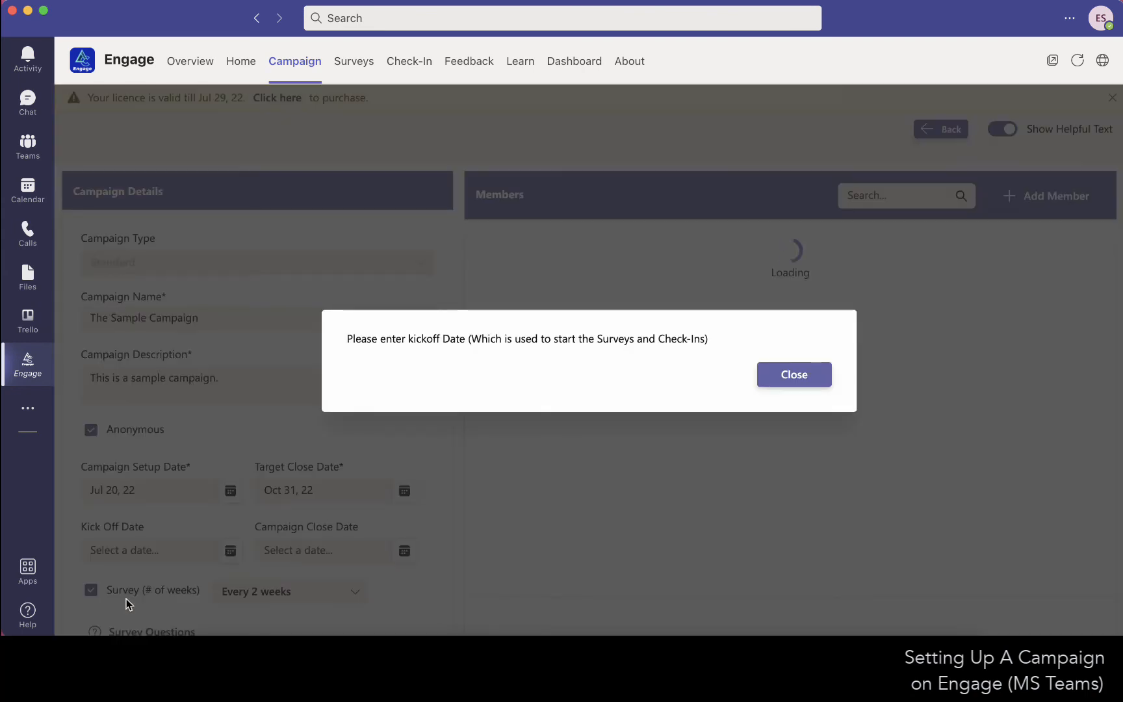
left_click(793, 380)
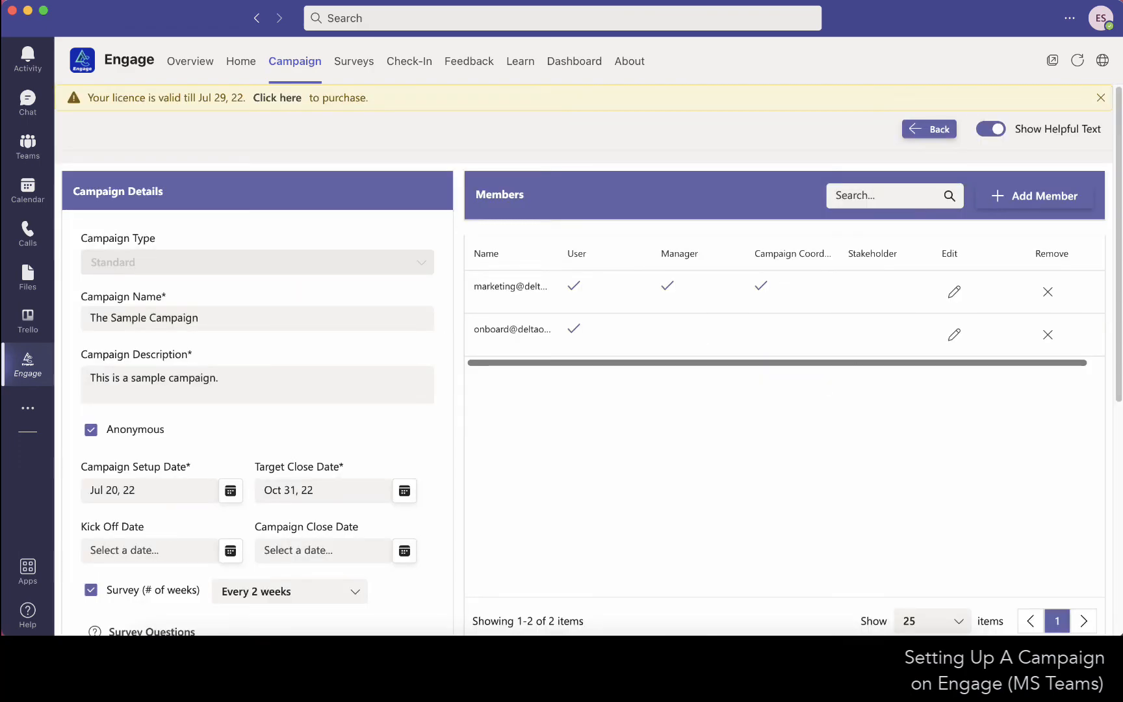
Set the campaign's kick off date to Jul 27, 22 and save the update permanently.
scroll(407, 430, "down", 5)
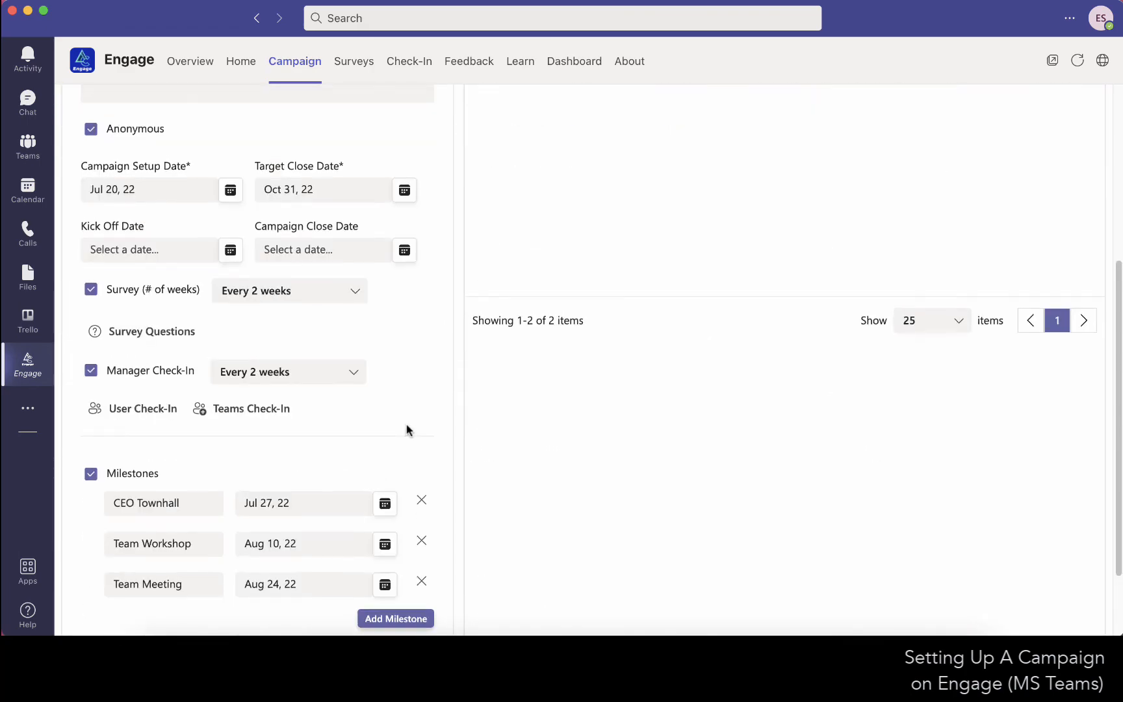
scroll(408, 431, "down", 1)
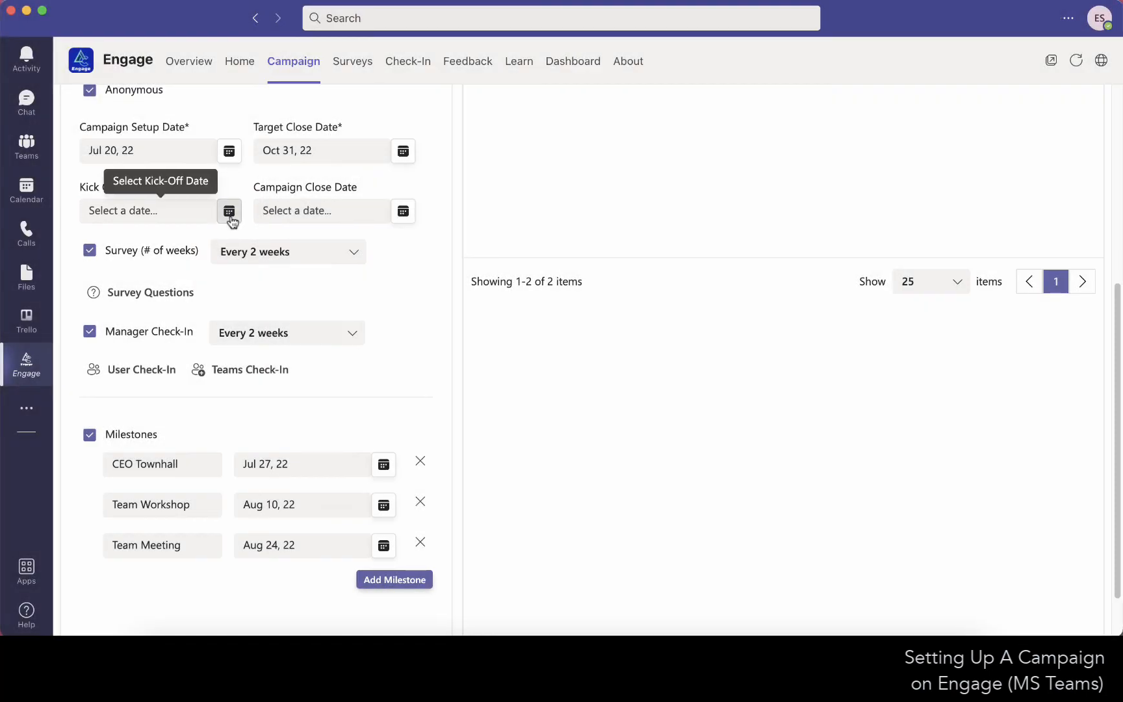
left_click(231, 219)
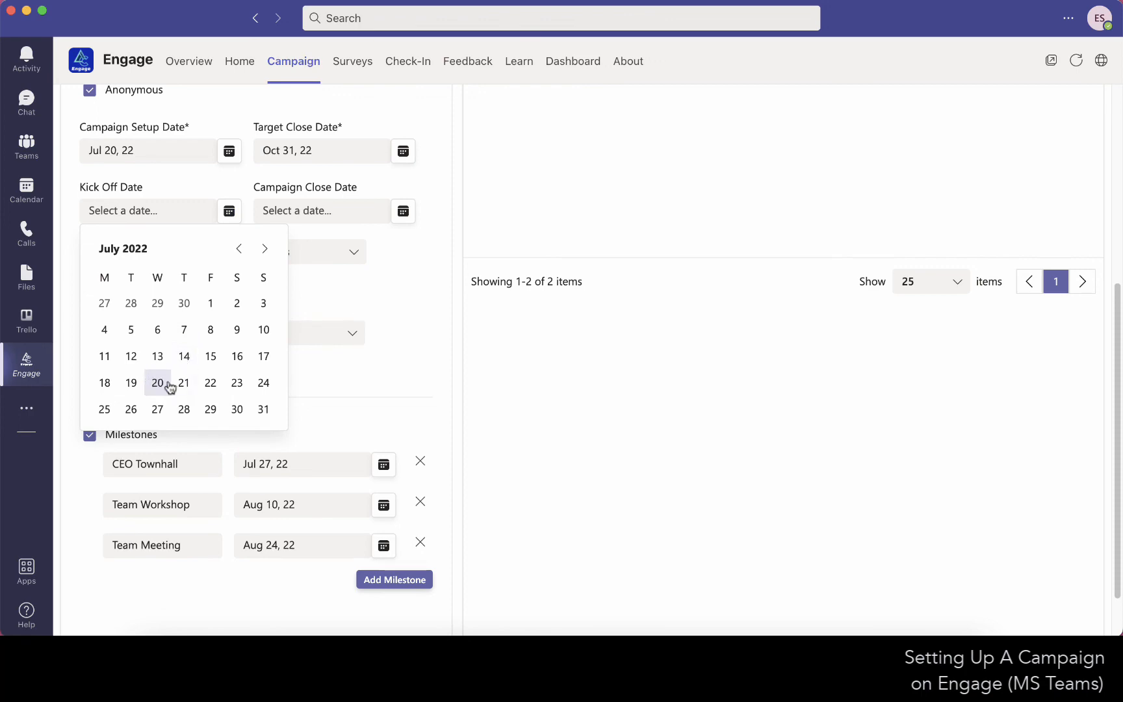
left_click(161, 407)
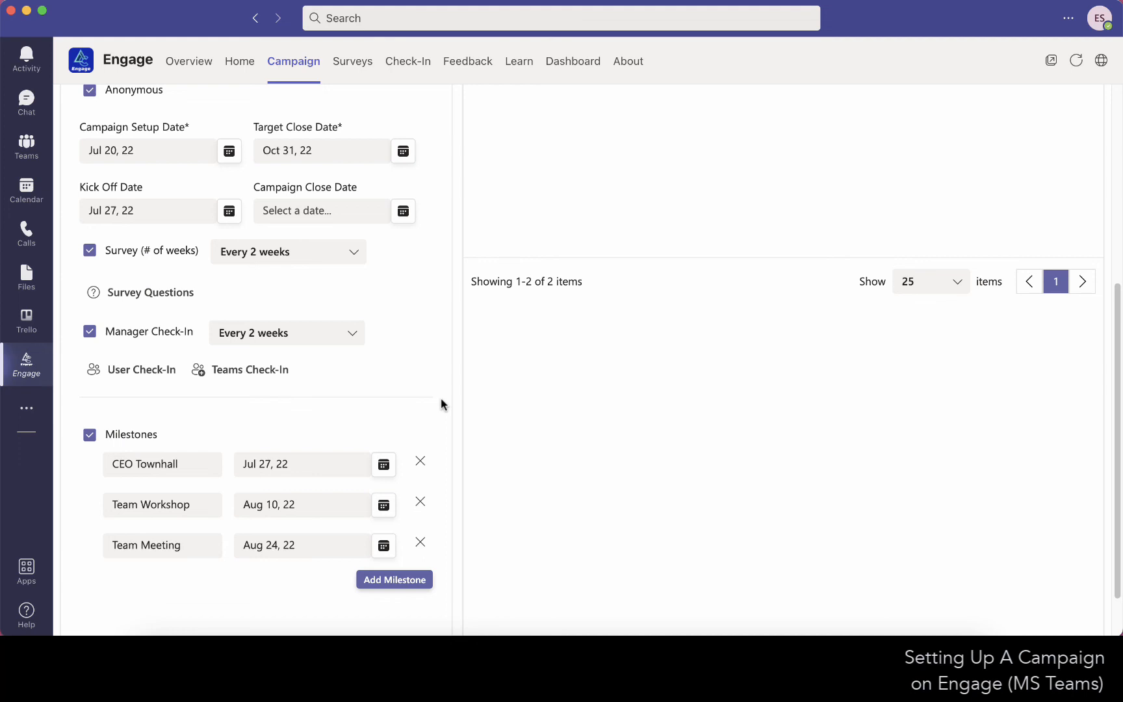
scroll(441, 405, "down", 2)
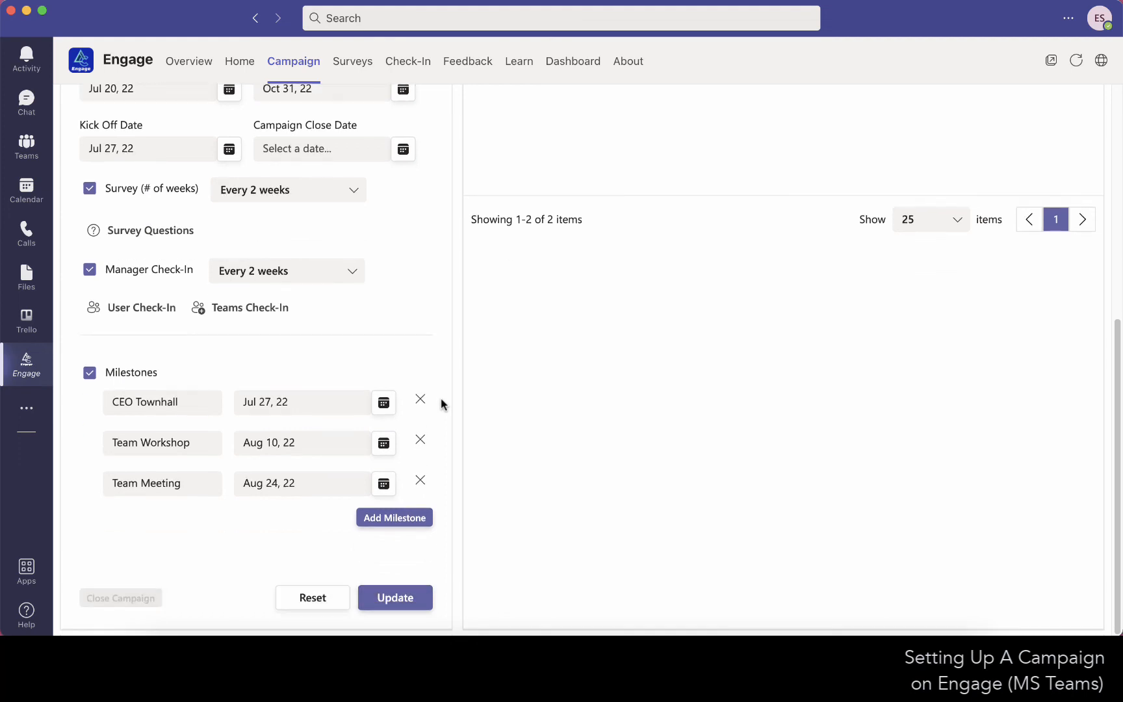
left_click(395, 599)
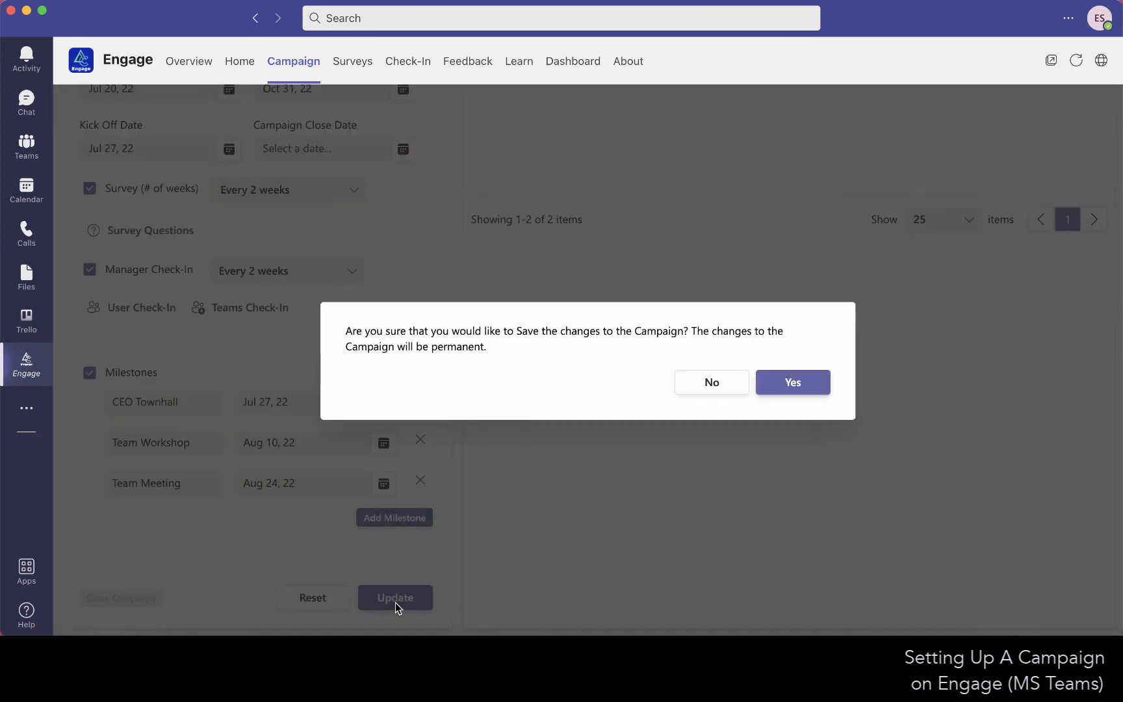
left_click(792, 381)
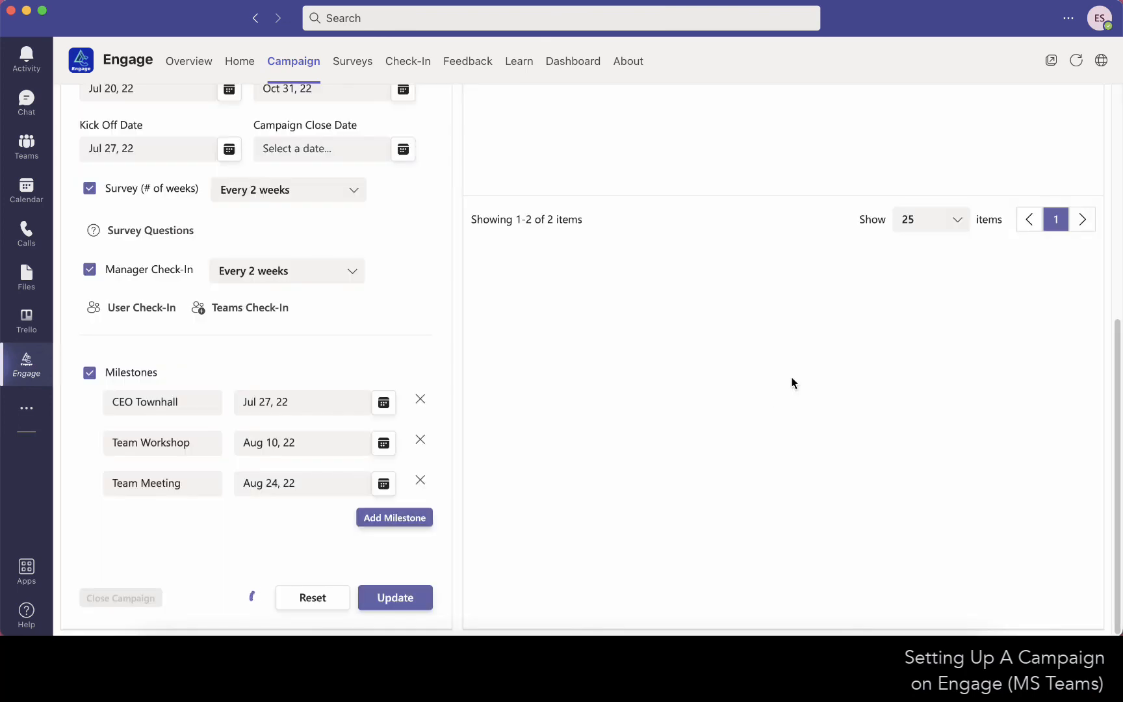